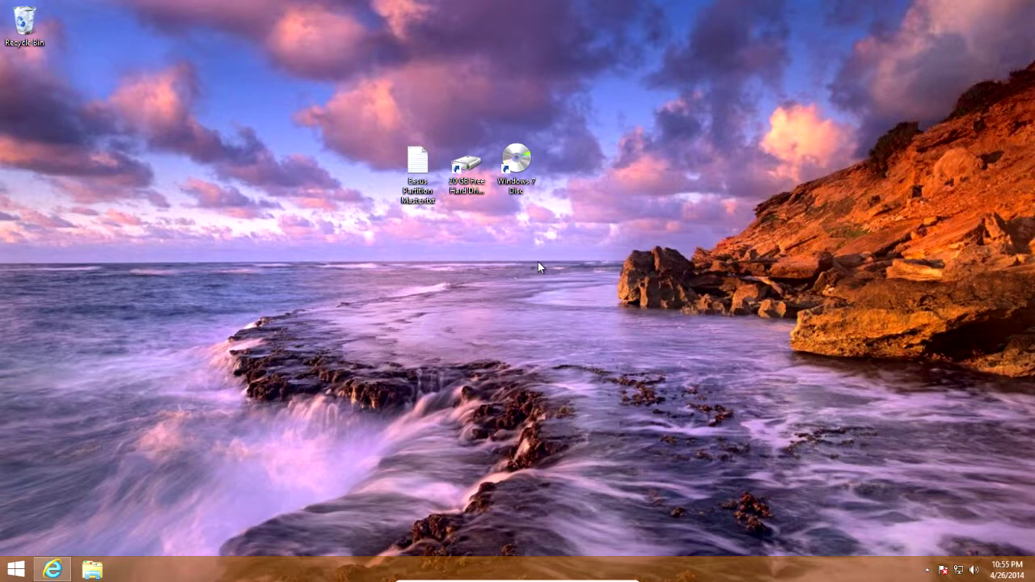
pyautogui.click(417, 166)
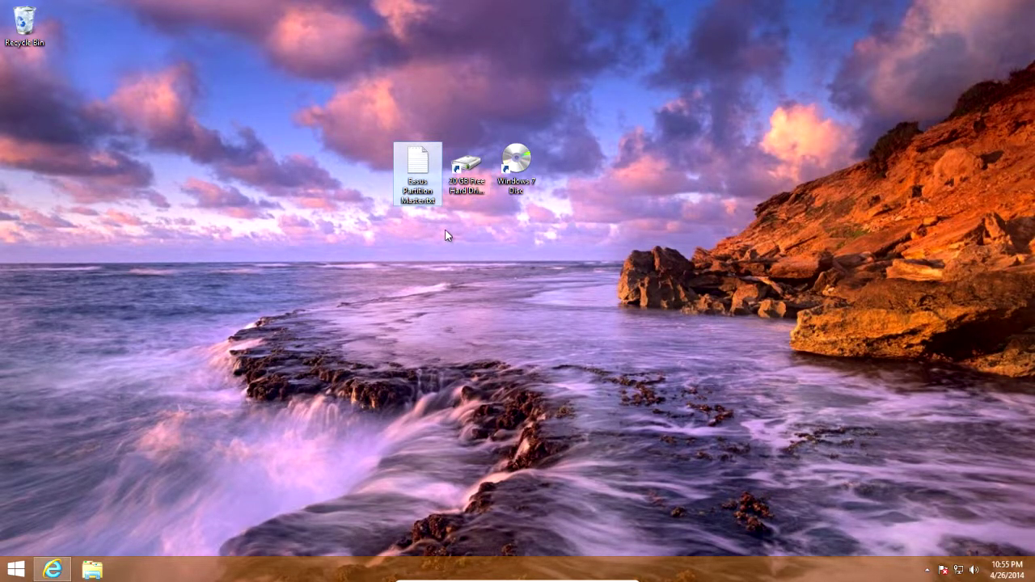
pyautogui.click(461, 198)
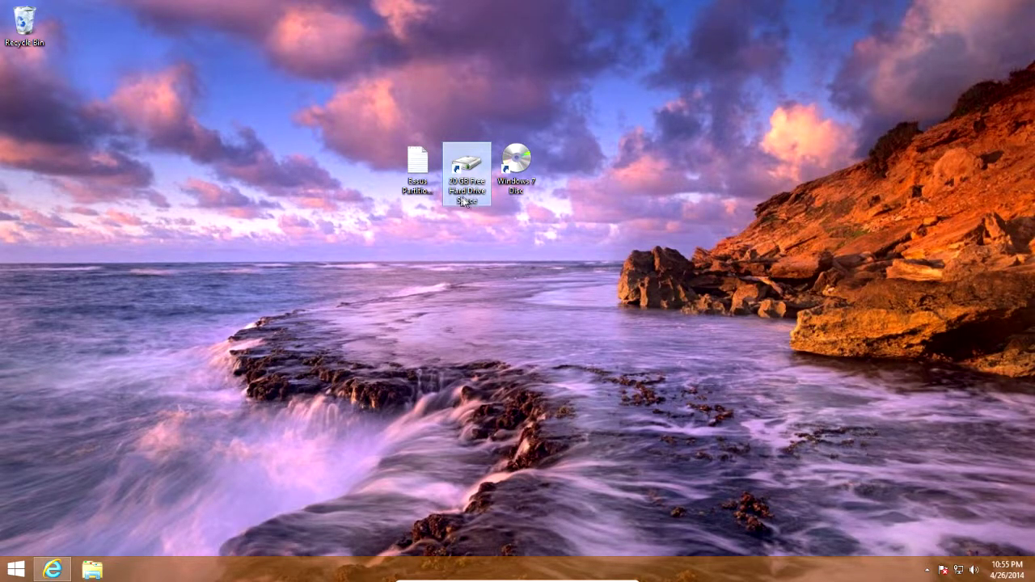
pyautogui.click(524, 192)
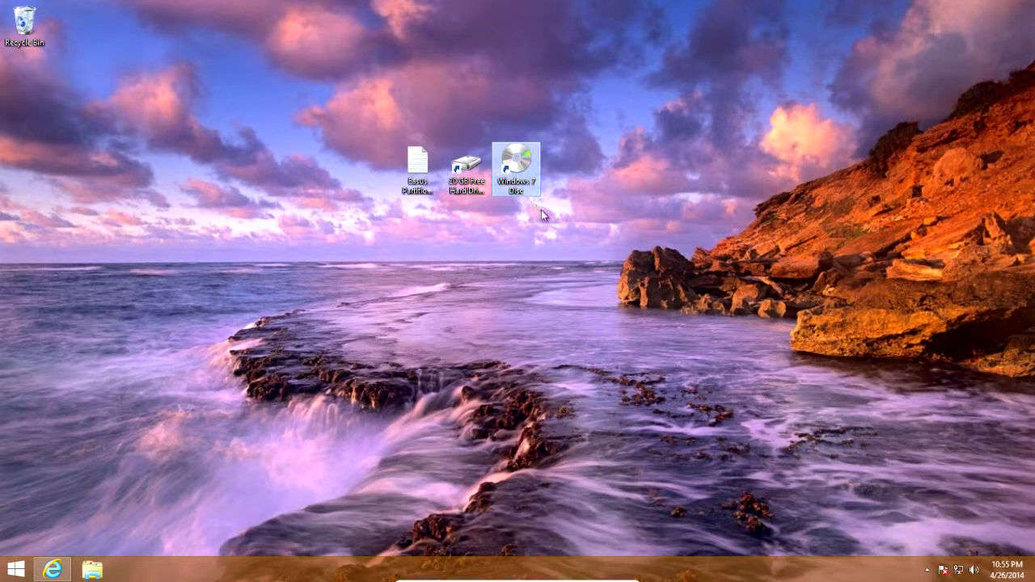
pyautogui.press('Left')
pyautogui.press('Left')
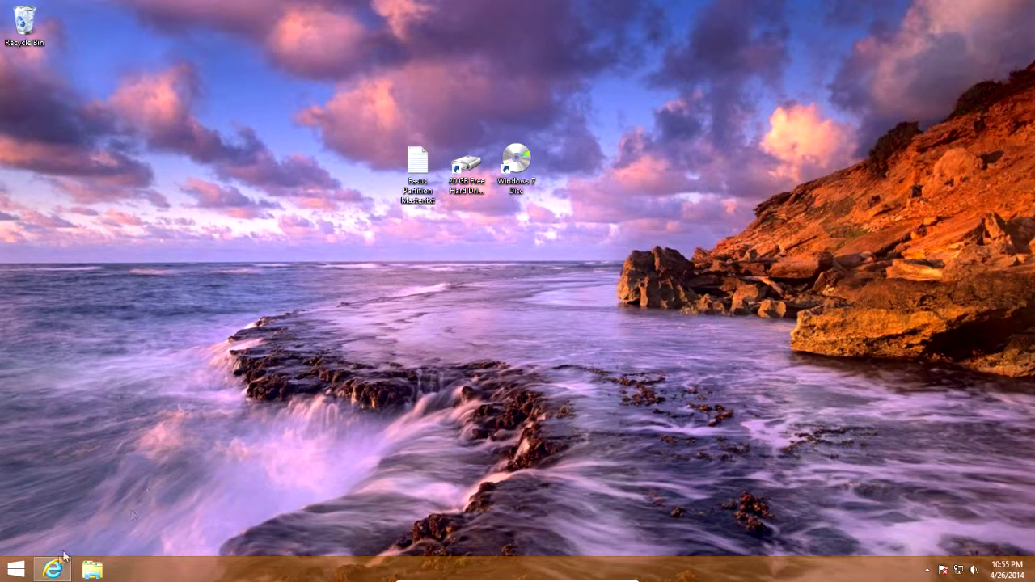
# Download EaseUS Partition Master Free from the partition-tool.com page in Internet Explorer and run its installer, allowing the changes.
pyautogui.click(67, 566)
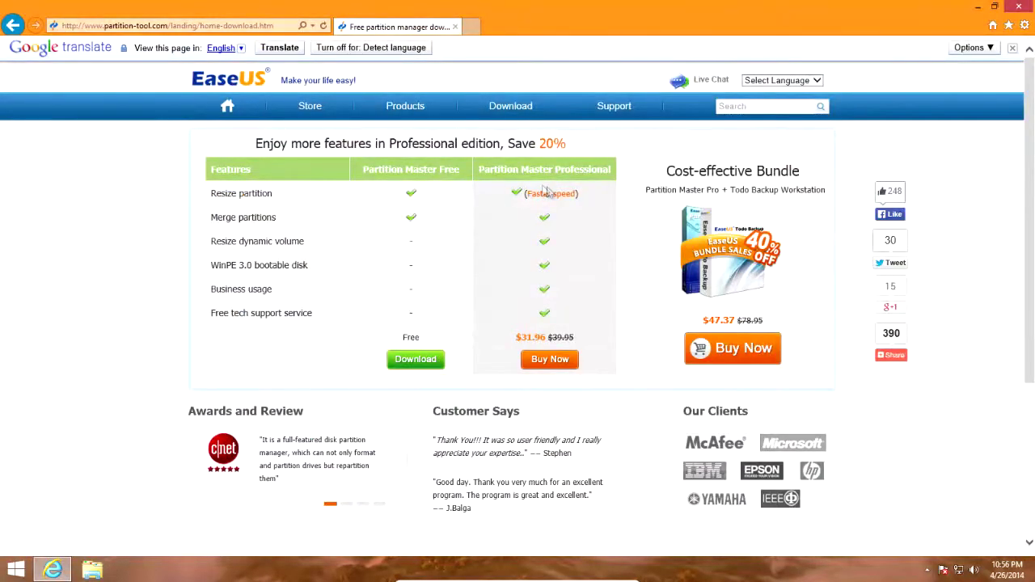
pyautogui.click(416, 361)
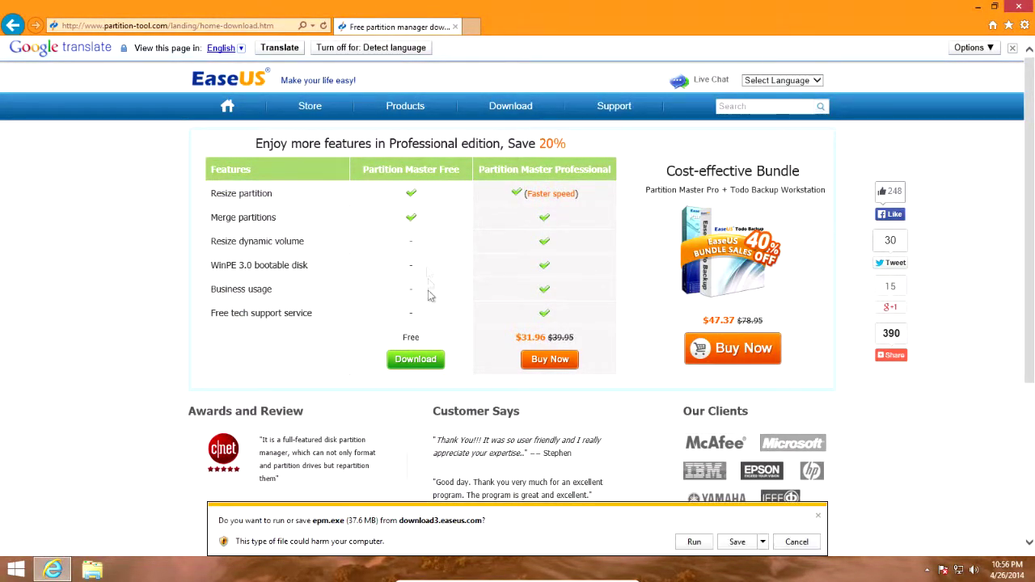
pyautogui.click(693, 542)
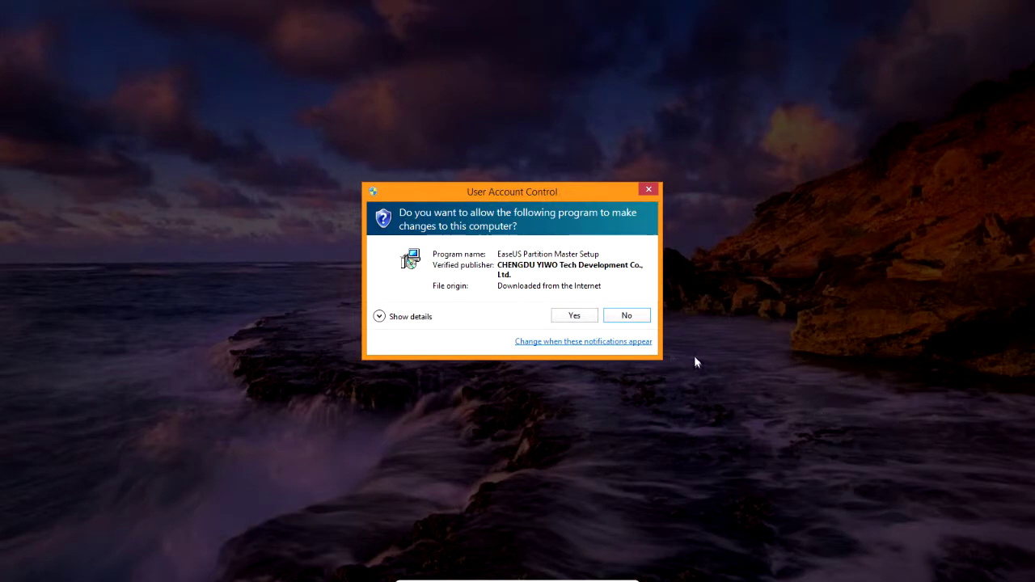
pyautogui.click(566, 319)
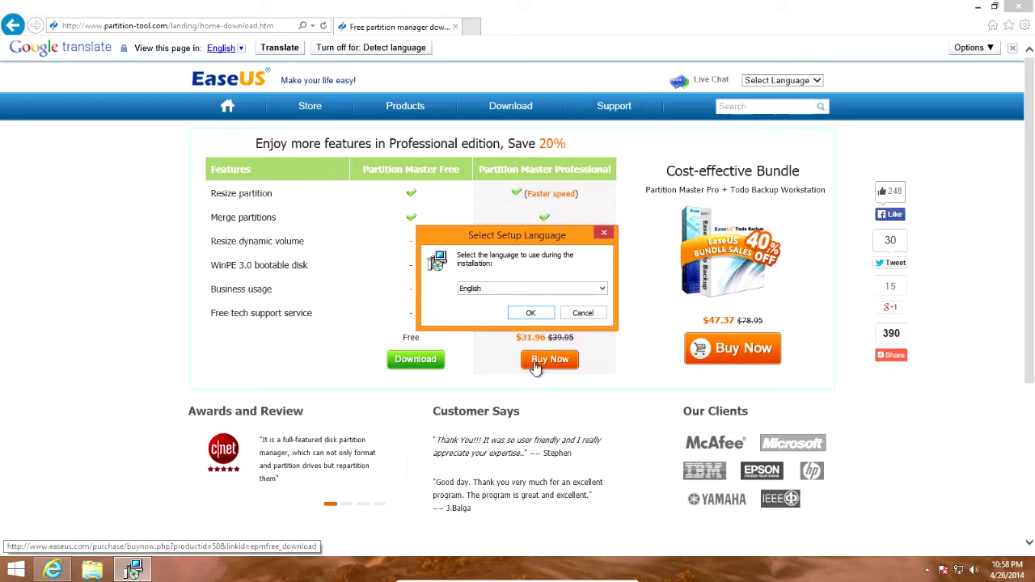
# Choose English as the setup language, close the browser, and accept the family-PC license agreement.
pyautogui.click(524, 315)
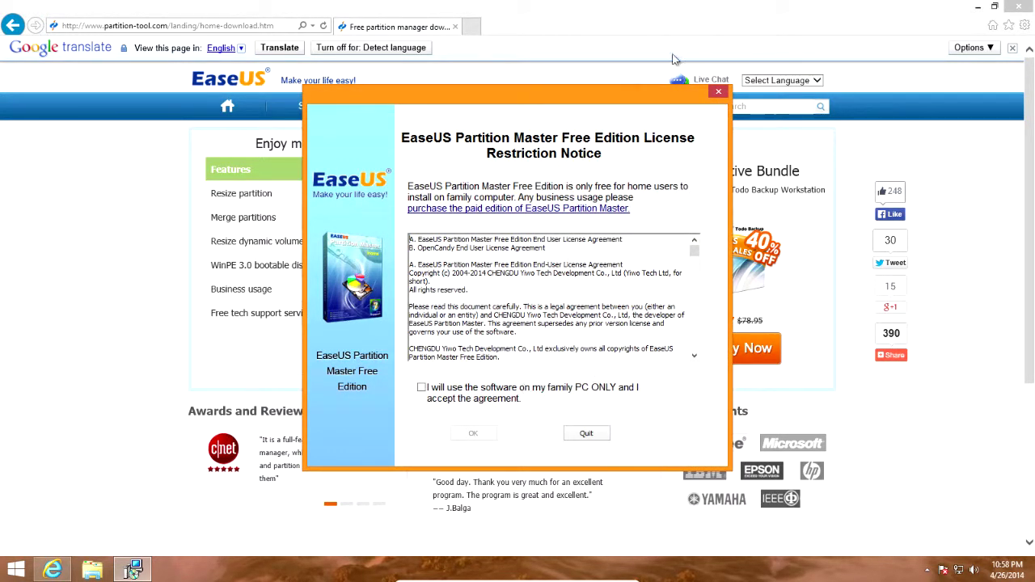
pyautogui.click(1017, 6)
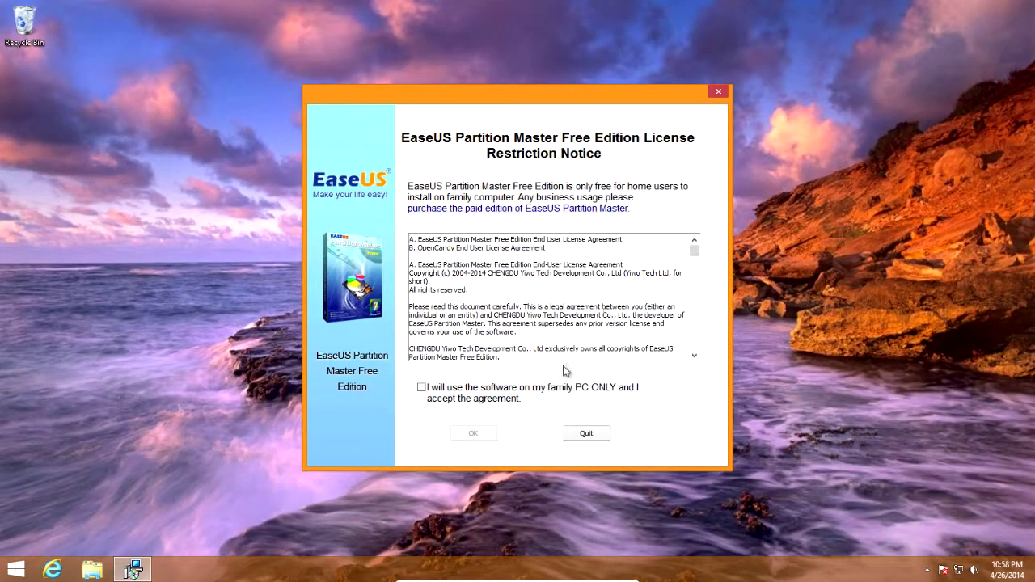
pyautogui.click(424, 393)
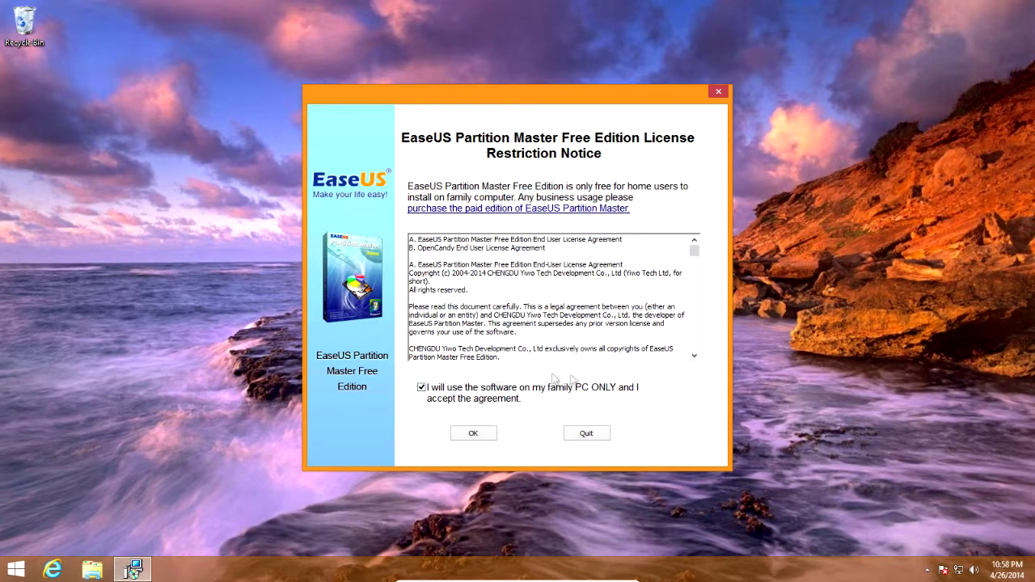
pyautogui.click(472, 434)
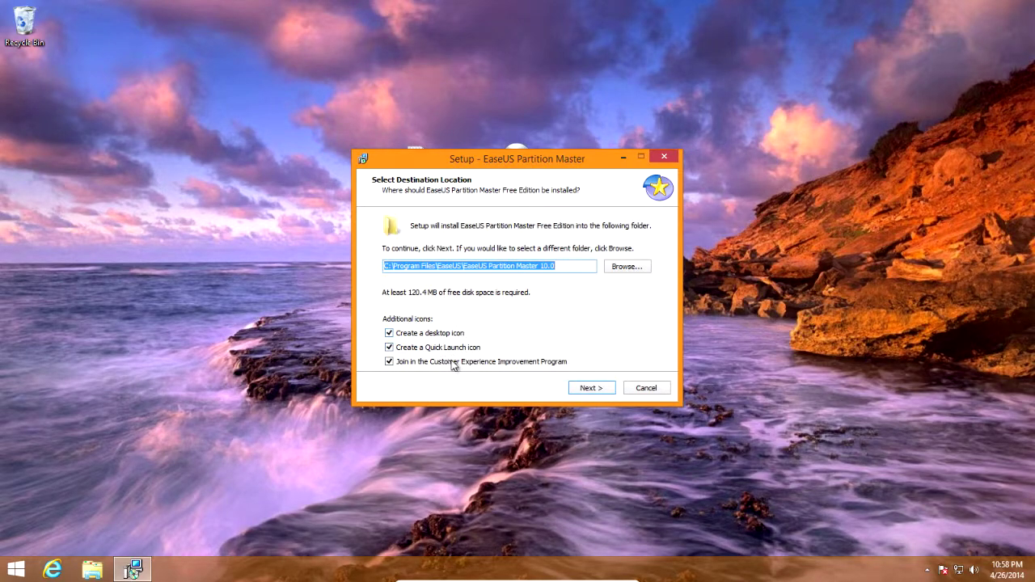
# Keep the default install folder, opt out of the Customer Experience Improvement Program, and decline EaseUS Todo Backup Free.
pyautogui.click(416, 364)
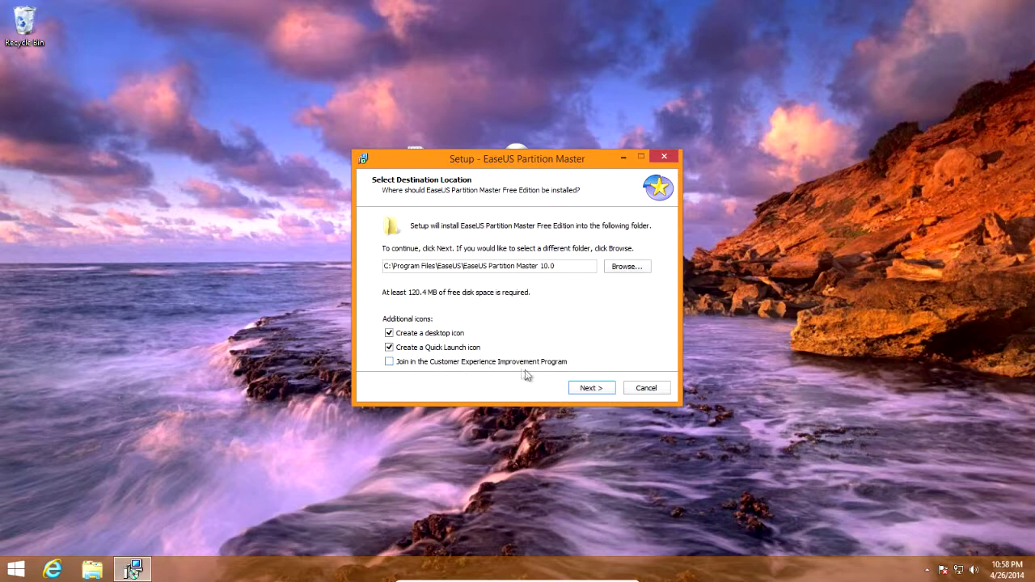
pyautogui.click(591, 389)
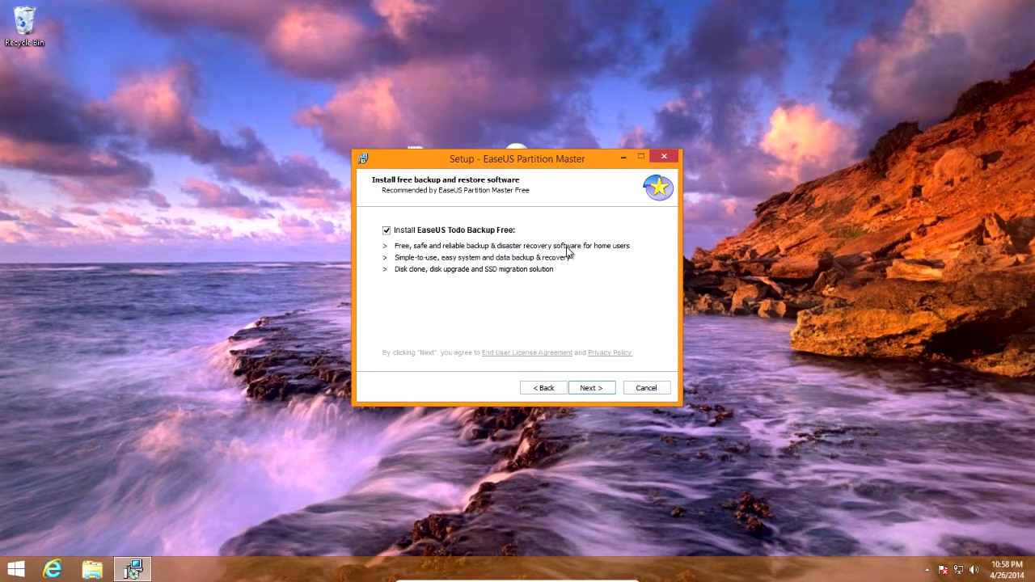
pyautogui.click(388, 231)
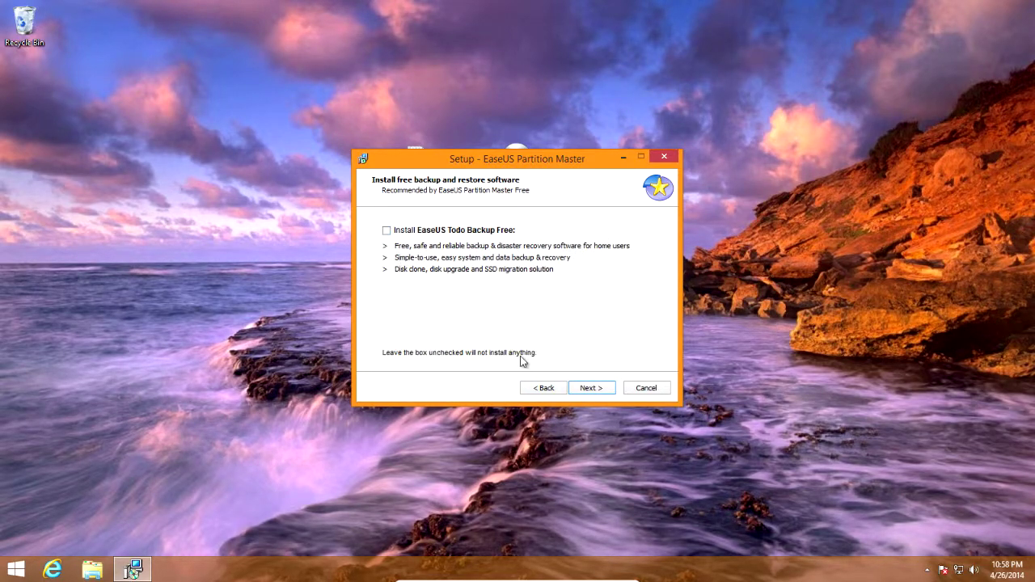
pyautogui.click(588, 389)
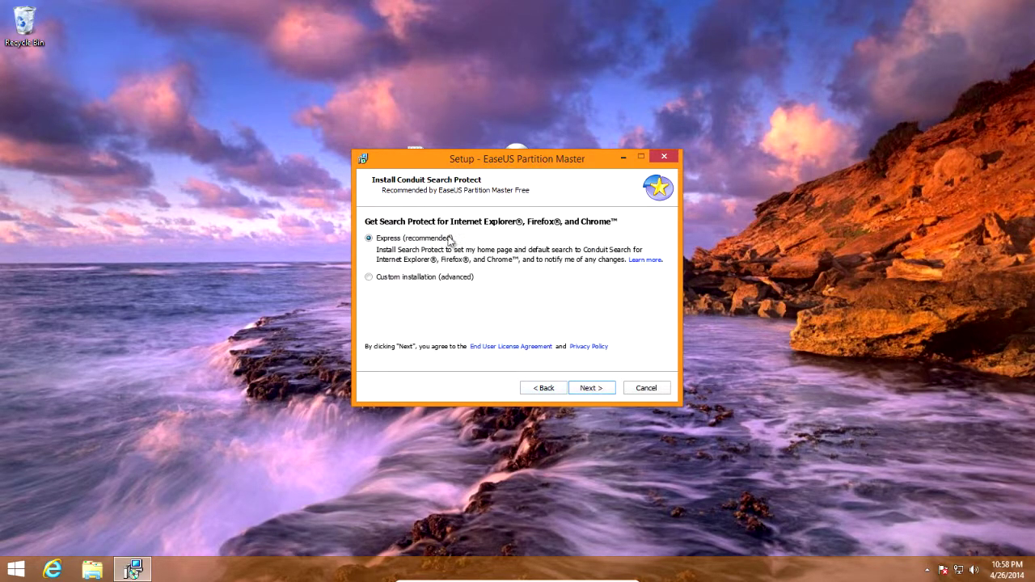
# Decline the Conduit Search Protect and PureLeads offers by choosing custom installation and leaving both components out.
pyautogui.click(425, 278)
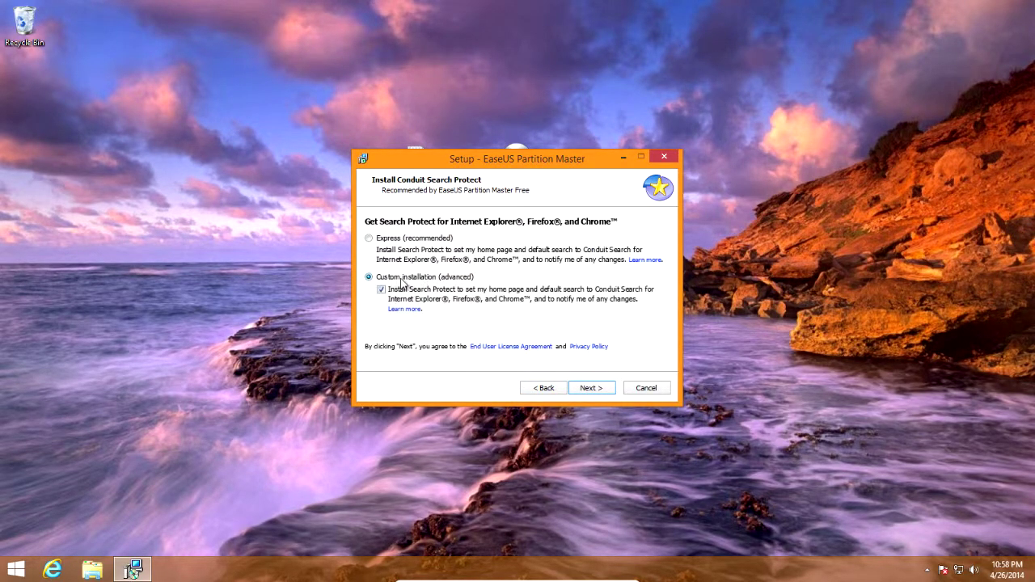
pyautogui.click(382, 291)
pyautogui.click(589, 389)
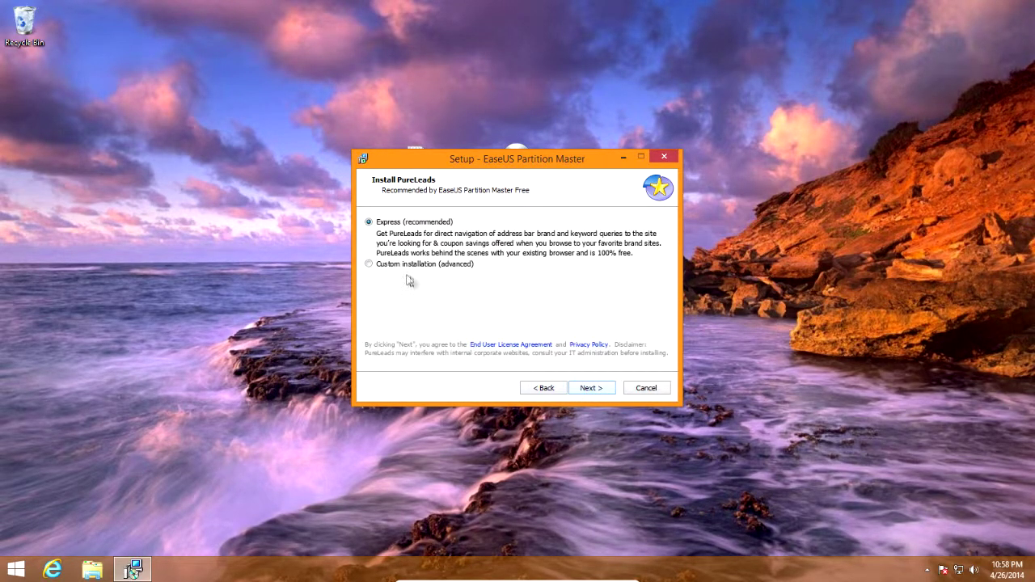
pyautogui.click(374, 265)
pyautogui.click(382, 276)
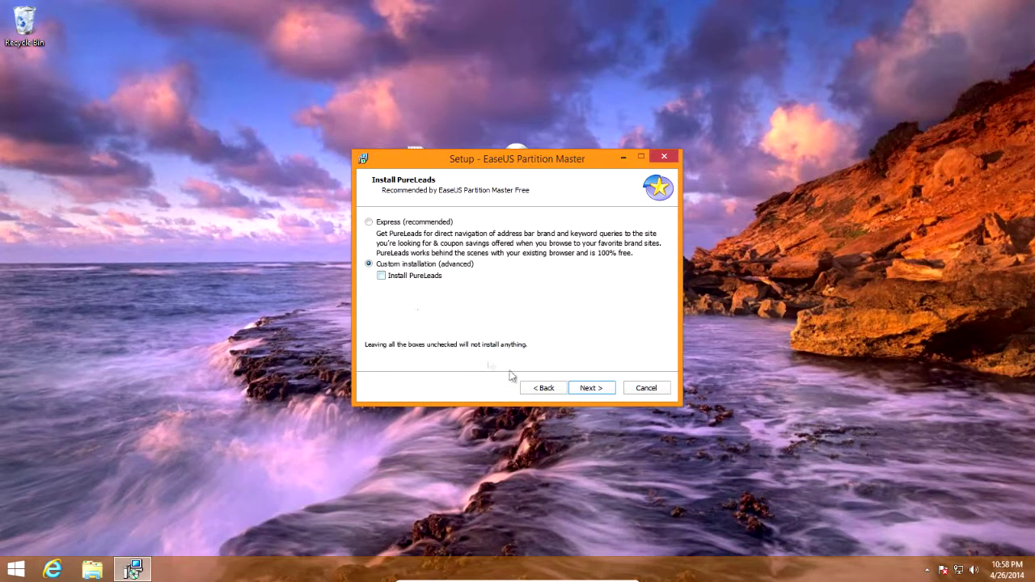
pyautogui.click(592, 389)
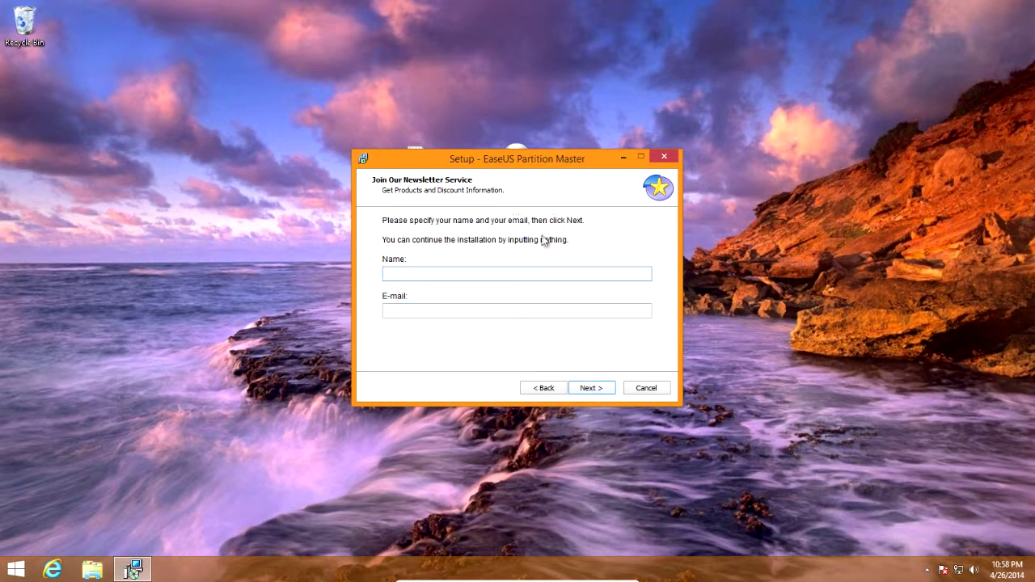
# Finish the setup without newsletter details, launching EaseUS Partition Master, and open its Partition Manager.
pyautogui.click(594, 390)
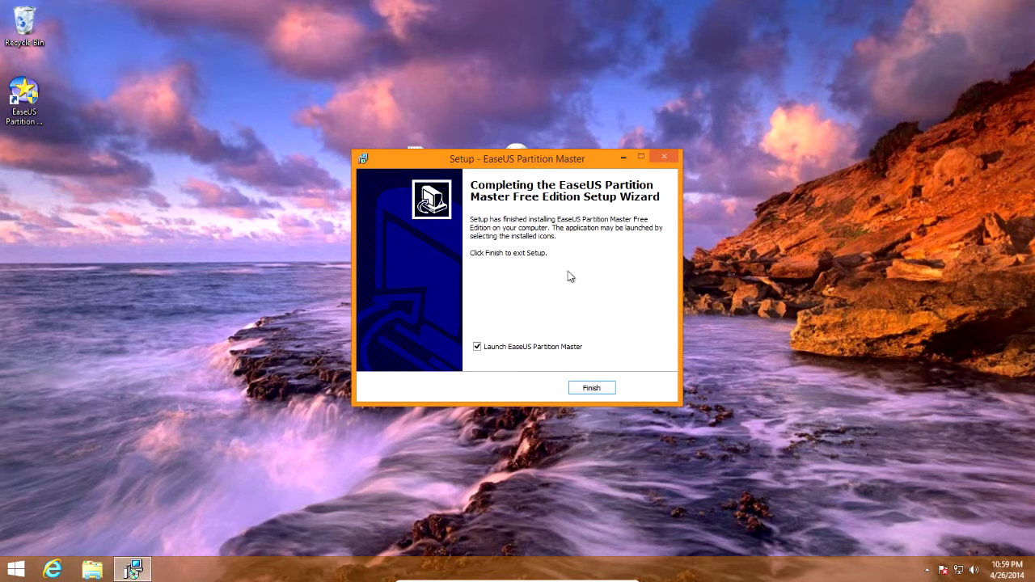
pyautogui.click(590, 387)
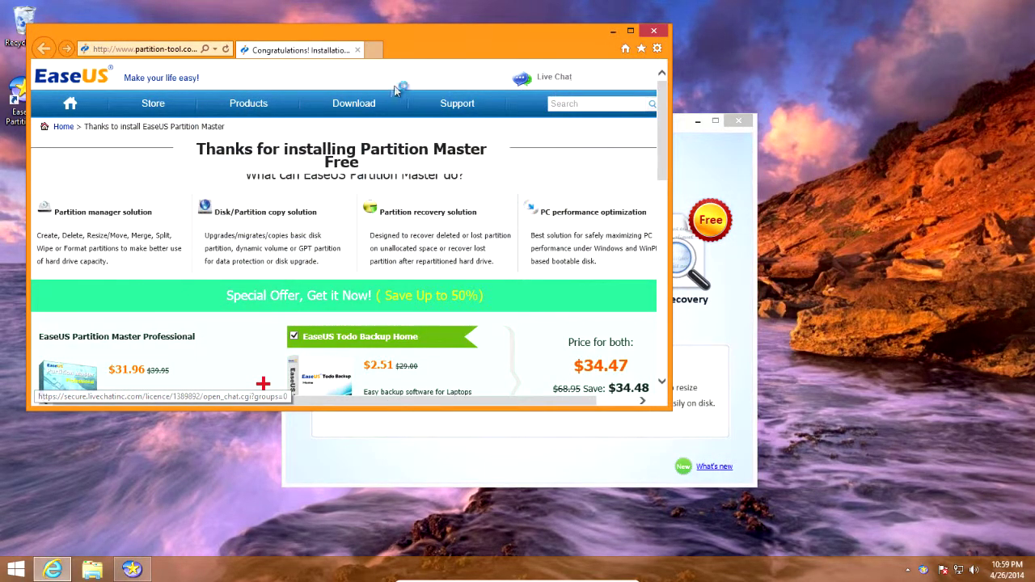
pyautogui.click(655, 31)
pyautogui.moveTo(495, 119); pyautogui.dragTo(519, 74)
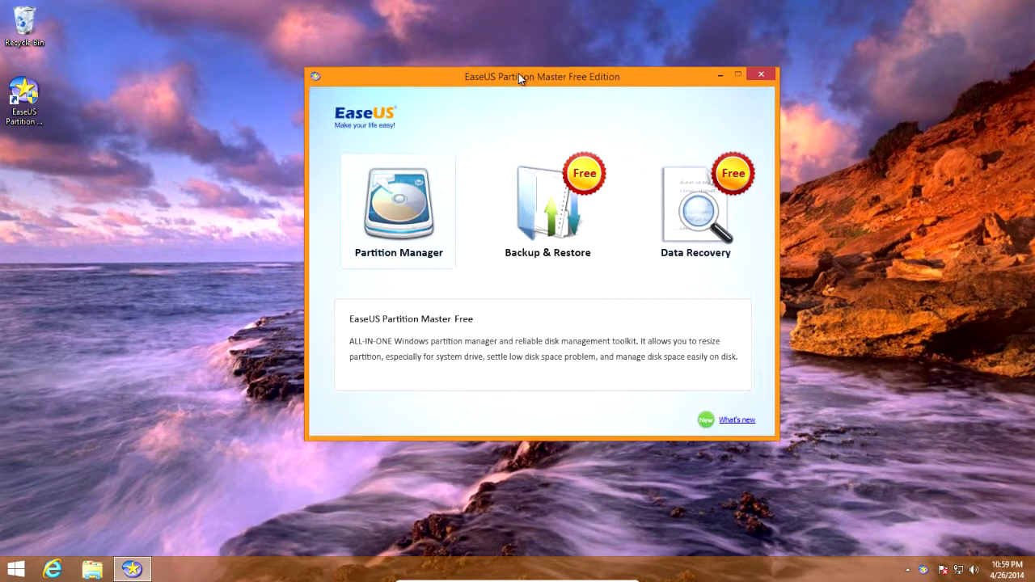
pyautogui.click(416, 258)
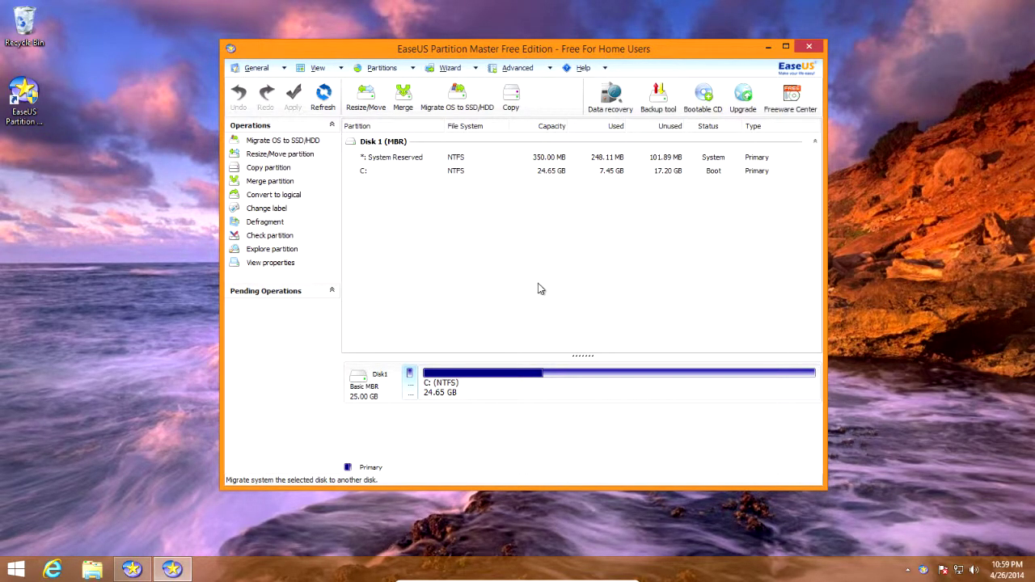
# Shrink the C: partition on Disk 1 to about 8.01 GB, leaving unallocated space after it.
pyautogui.click(573, 388)
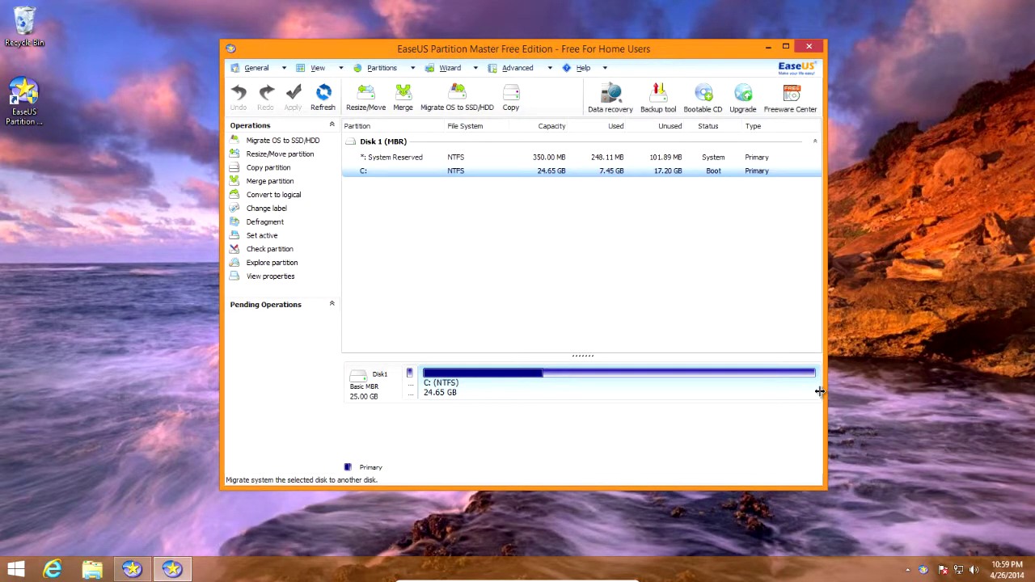
pyautogui.moveTo(817, 392); pyautogui.dragTo(548, 385)
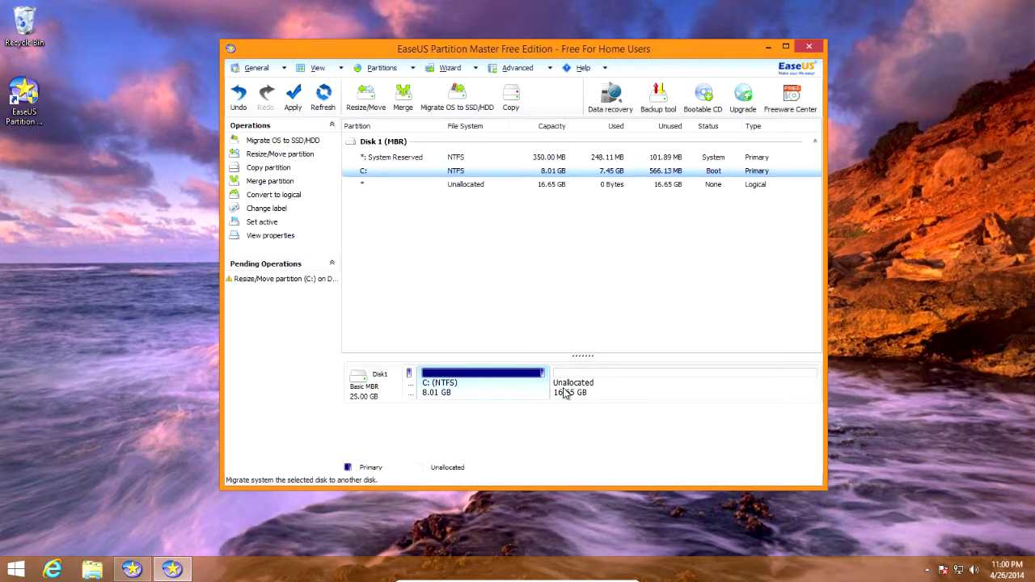
pyautogui.click(566, 388)
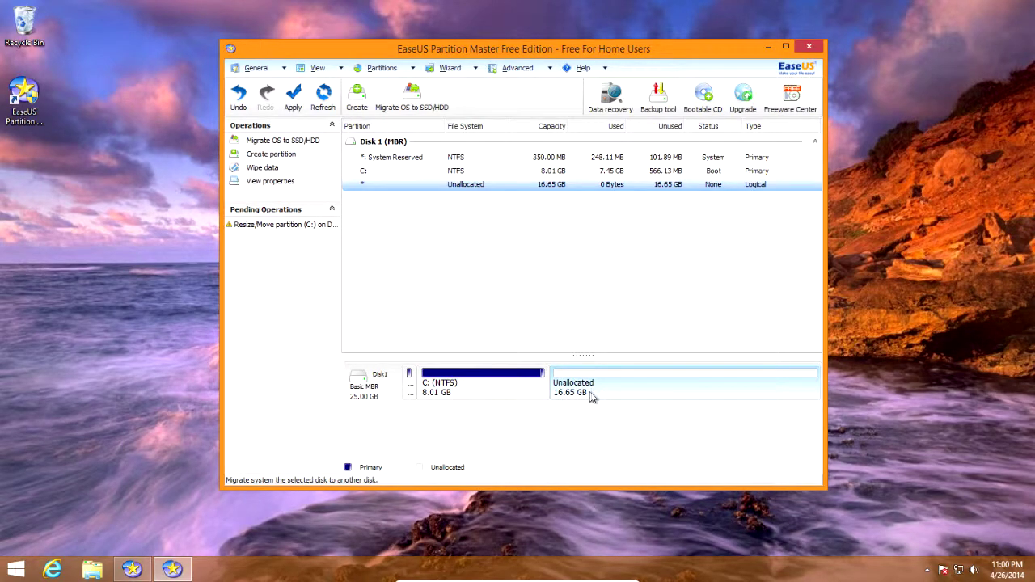
pyautogui.click(533, 385)
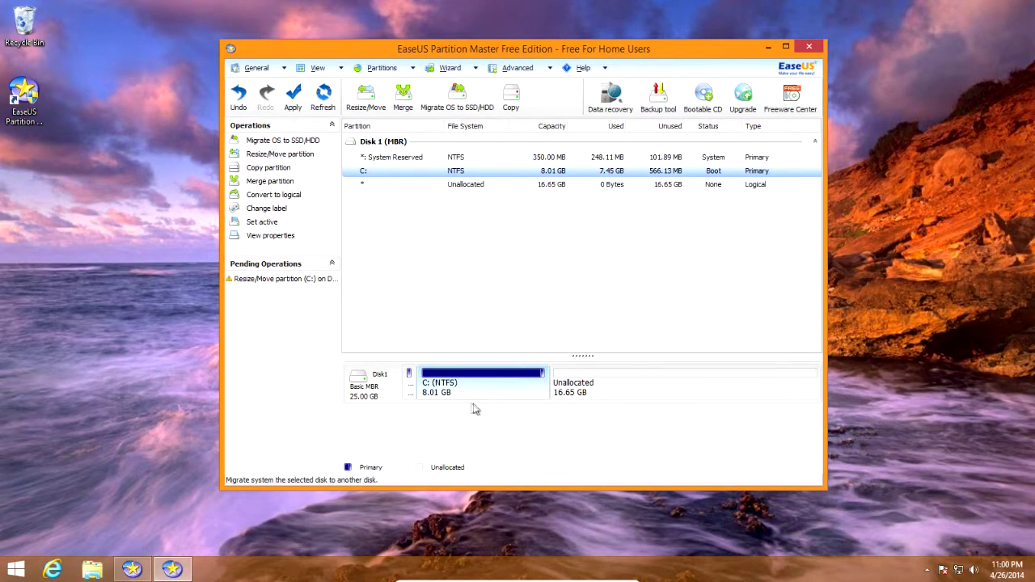
# Start creating a partition in the unallocated space and label it "Windows 7", without SSD optimization.
pyautogui.click(572, 392)
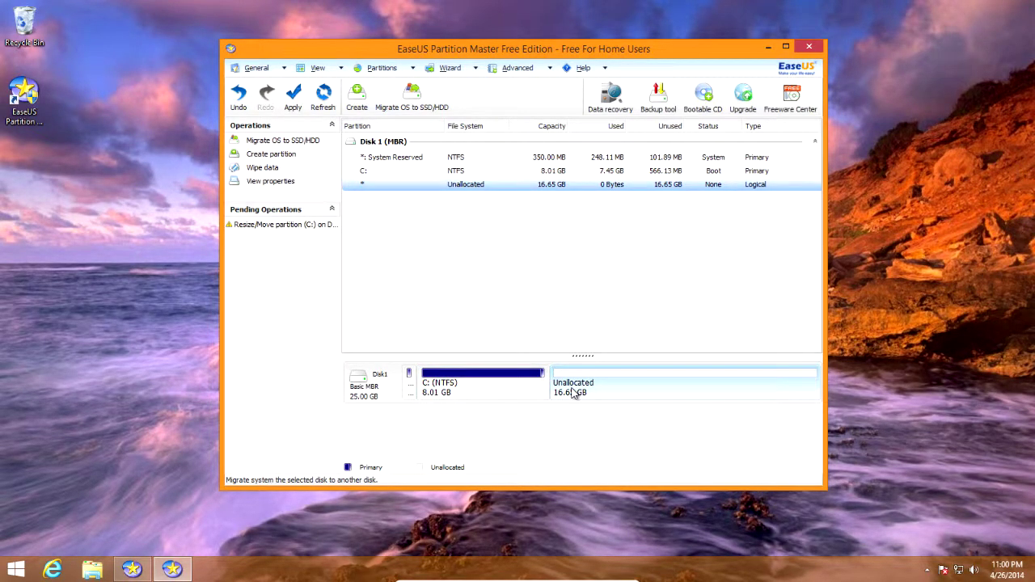
pyautogui.rightClick(622, 391)
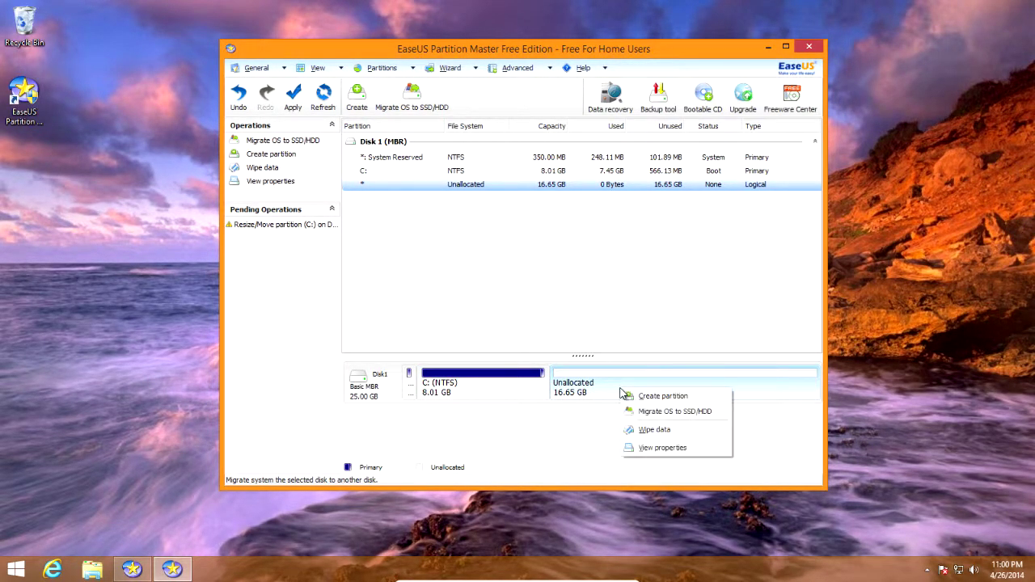
pyautogui.click(661, 398)
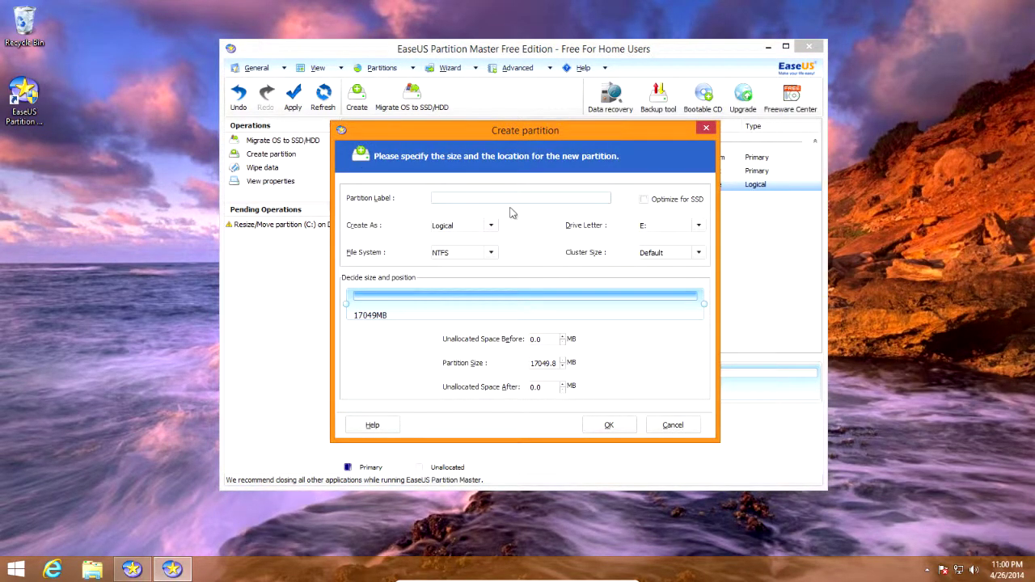
pyautogui.write('Windows 7')
pyautogui.click(694, 200)
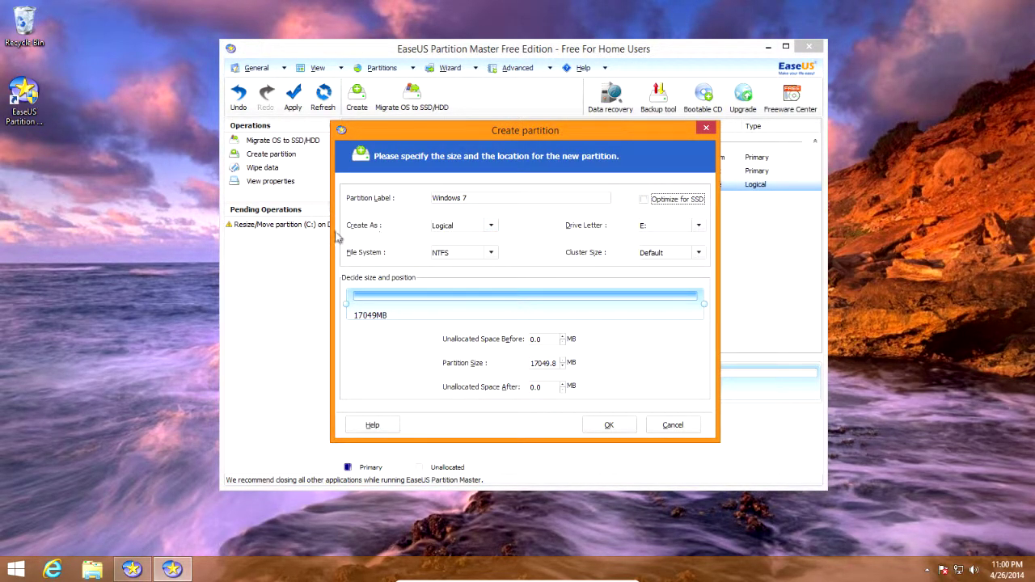
# Make the new Windows 7 partition primary, keep drive letter E: and the default cluster size, and confirm its creation.
pyautogui.click(491, 227)
pyautogui.click(490, 228)
pyautogui.click(490, 229)
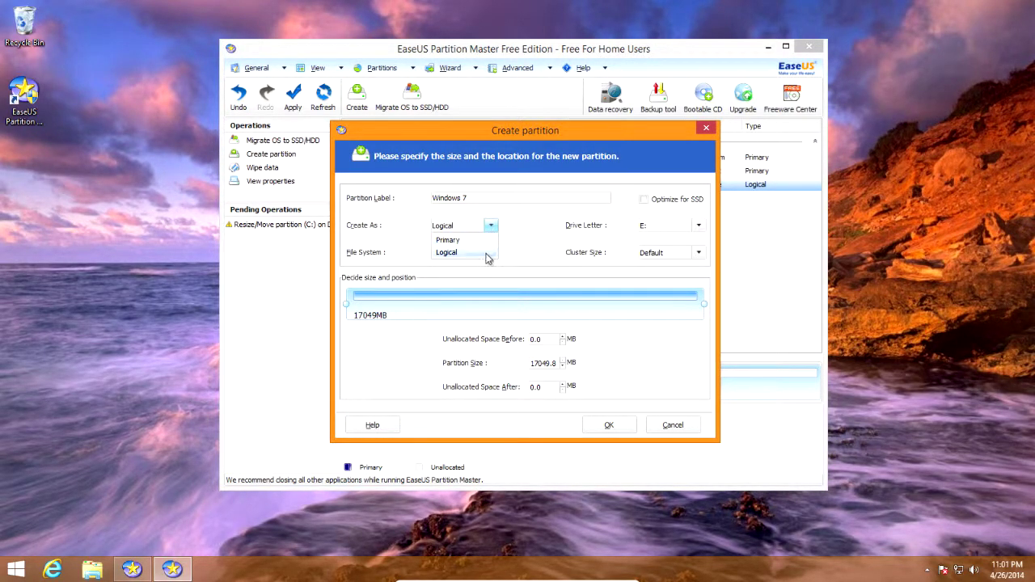
pyautogui.click(481, 240)
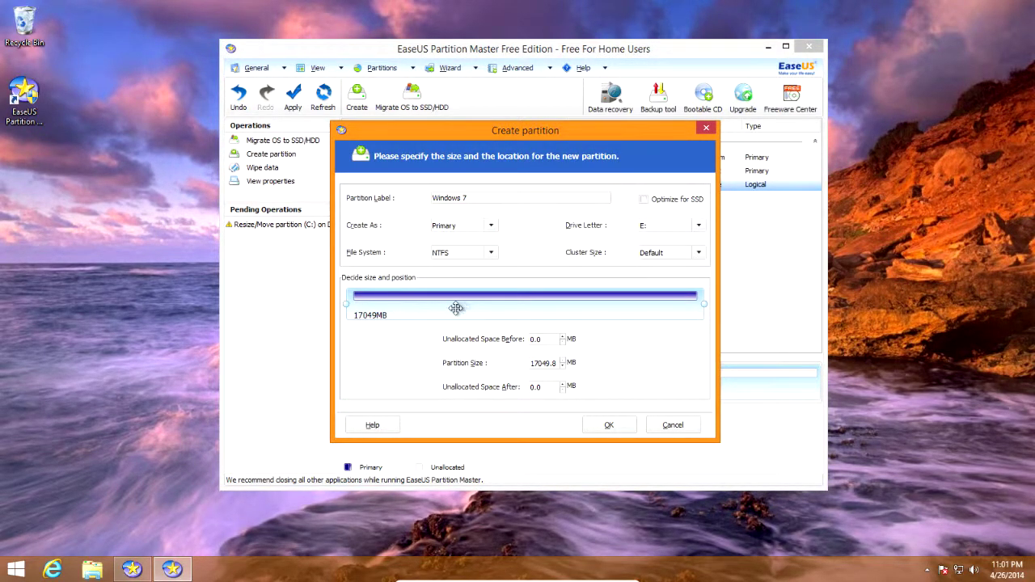
pyautogui.click(699, 229)
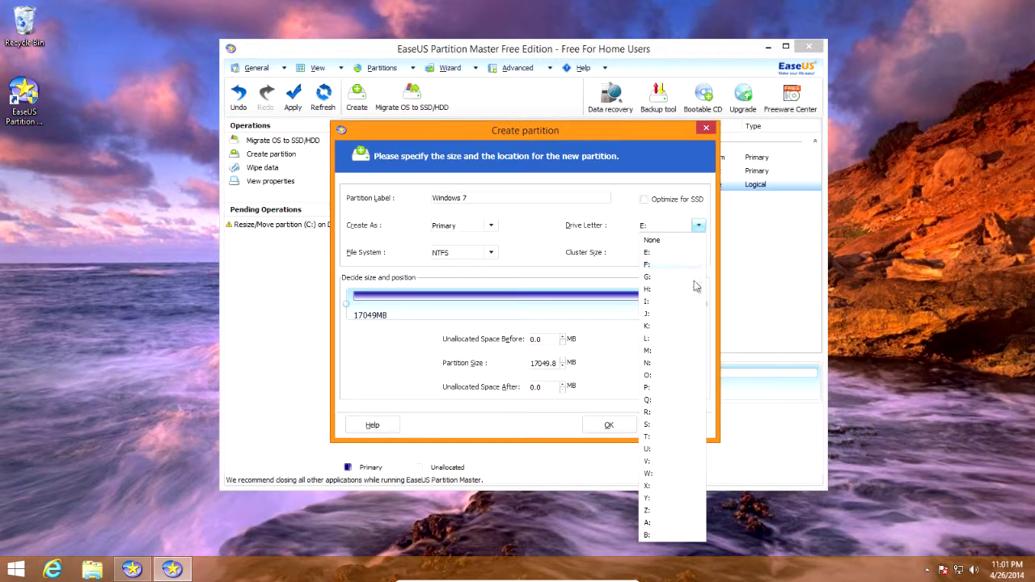
pyautogui.click(698, 227)
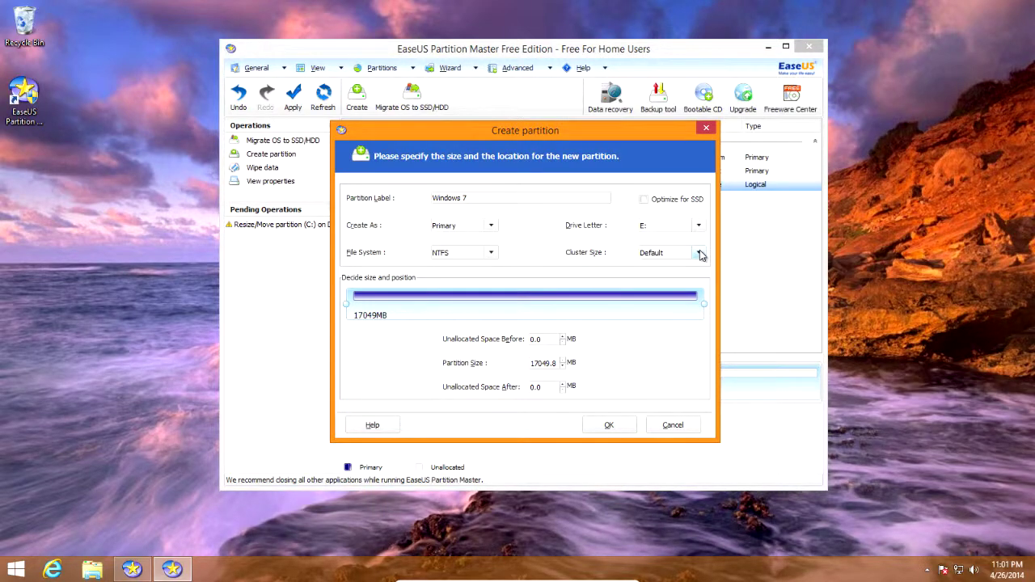
pyautogui.click(699, 253)
pyautogui.click(635, 423)
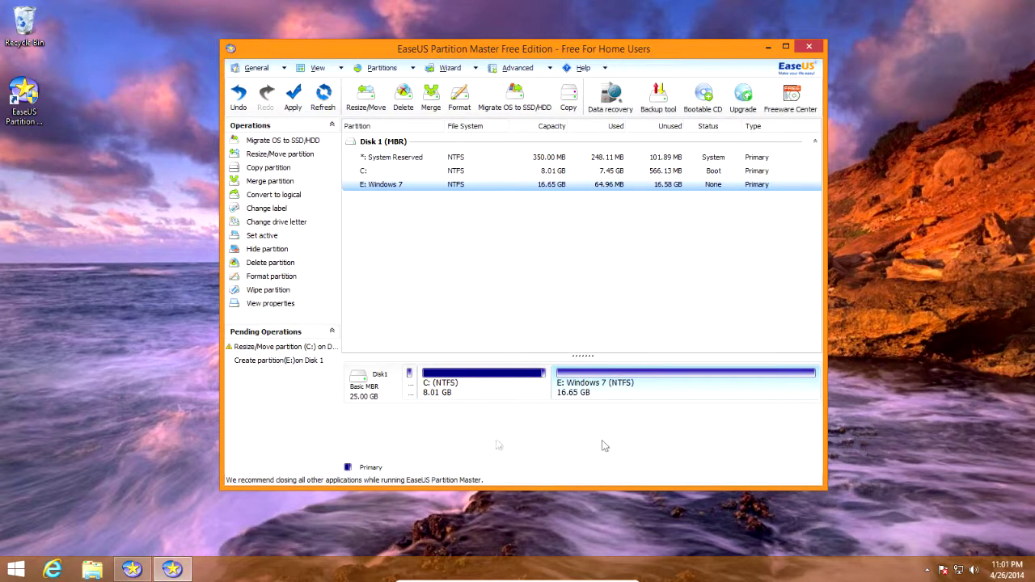
# Apply the pending resize and create operations and agree to reboot the computer to perform them.
pyautogui.moveTo(361, 52)
pyautogui.mouseDown()
pyautogui.moveTo(550, 46)
pyautogui.moveTo(364, 58)
pyautogui.mouseUp()
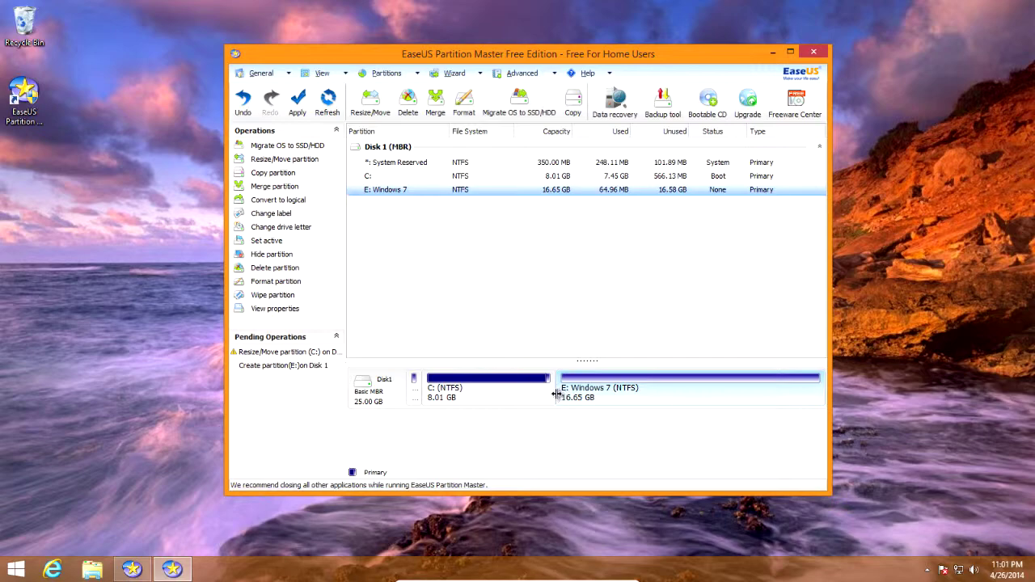
pyautogui.click(297, 101)
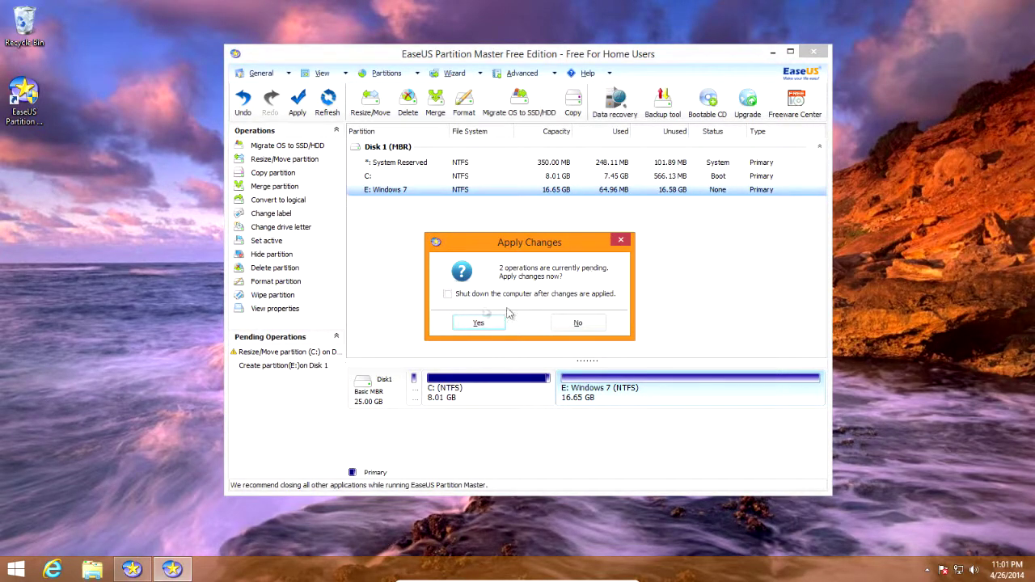
pyautogui.click(488, 323)
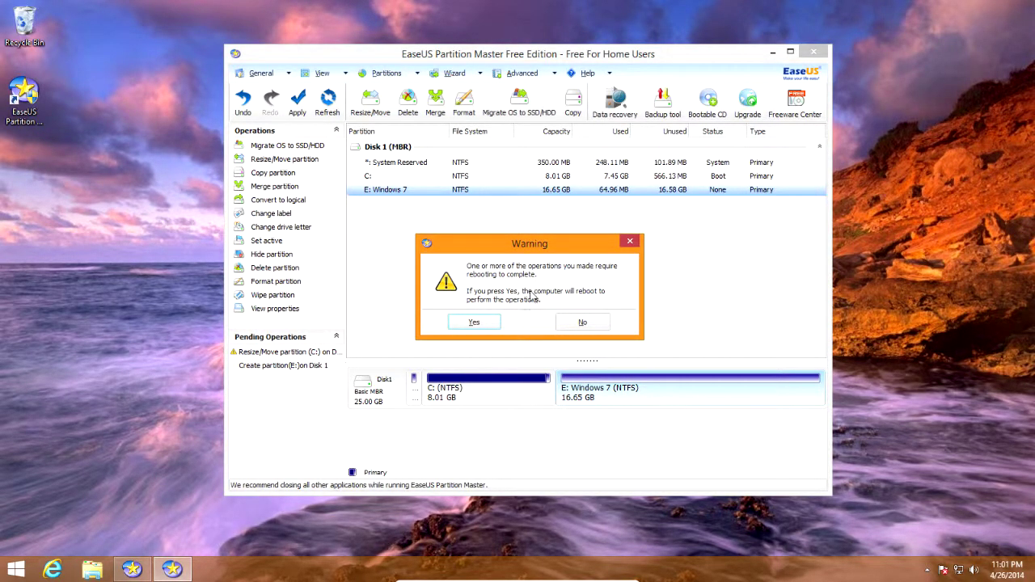
pyautogui.click(476, 323)
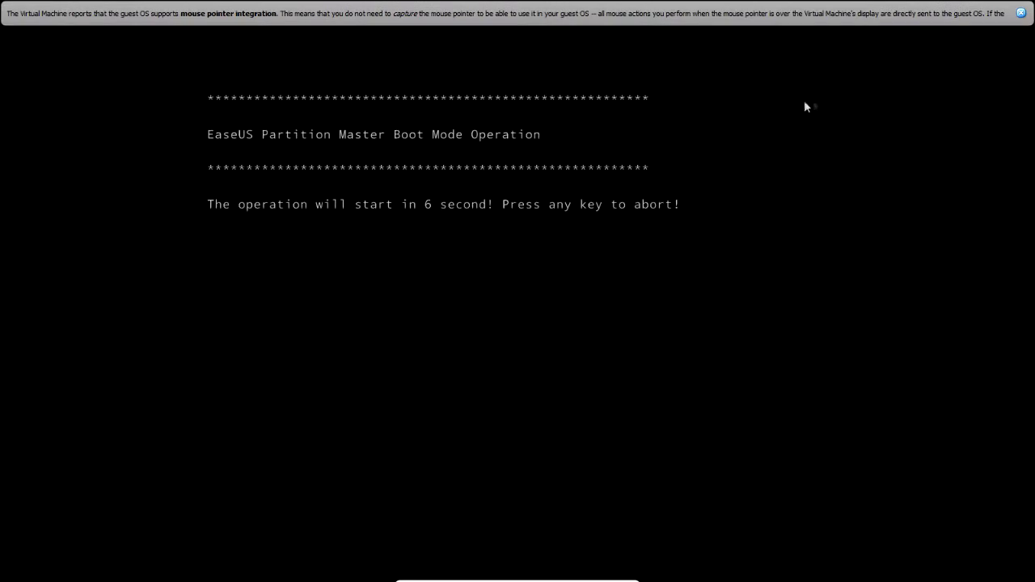
# Dismiss the virtual machine's mouse pointer integration notices during the reboot.
pyautogui.click(1021, 13)
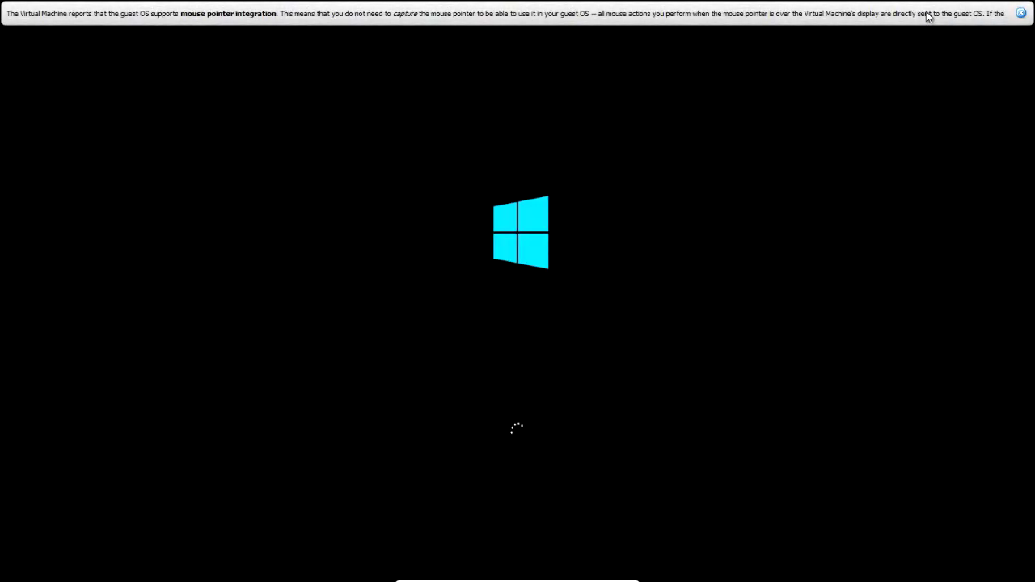
pyautogui.click(1022, 12)
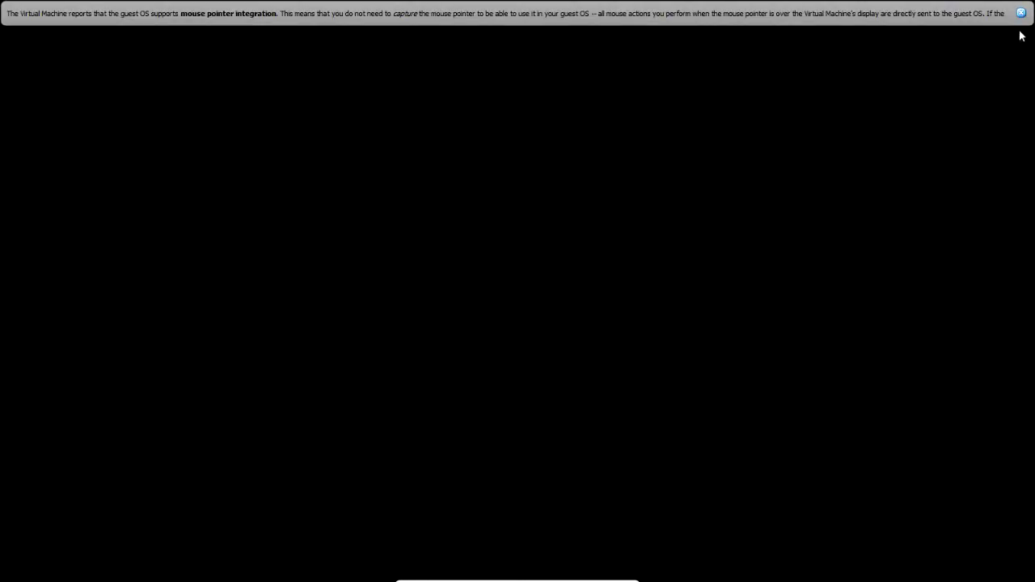
pyautogui.click(1020, 14)
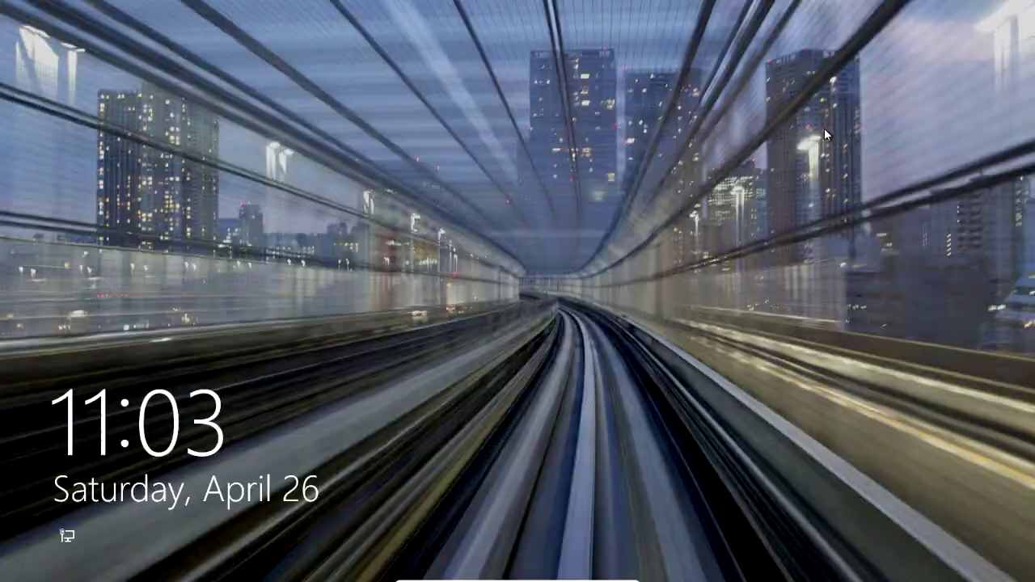
# Sign in to Windows 8 with the account password and go to the desktop.
pyautogui.click(824, 134)
pyautogui.write('•••••')
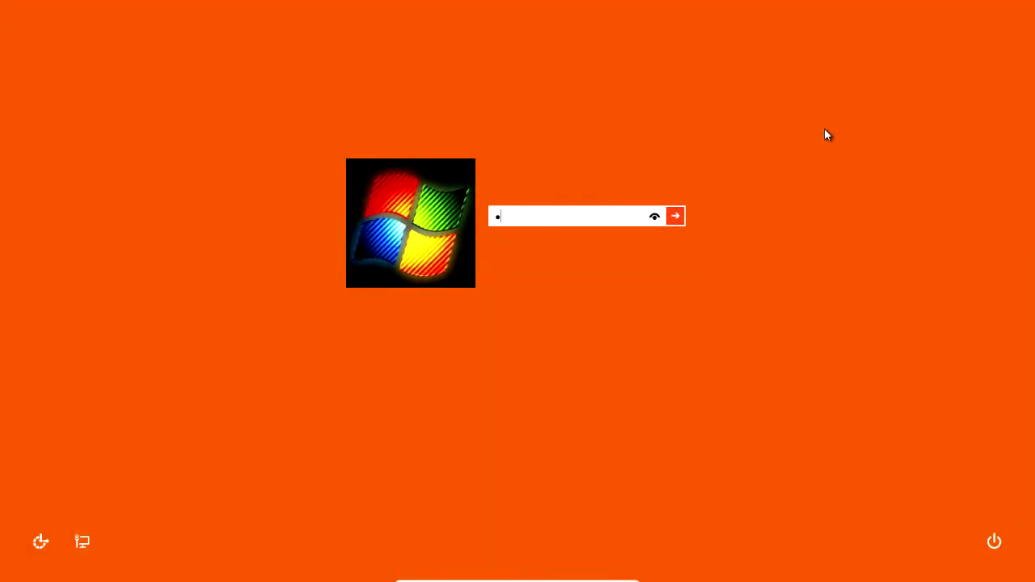
pyautogui.press('Return')
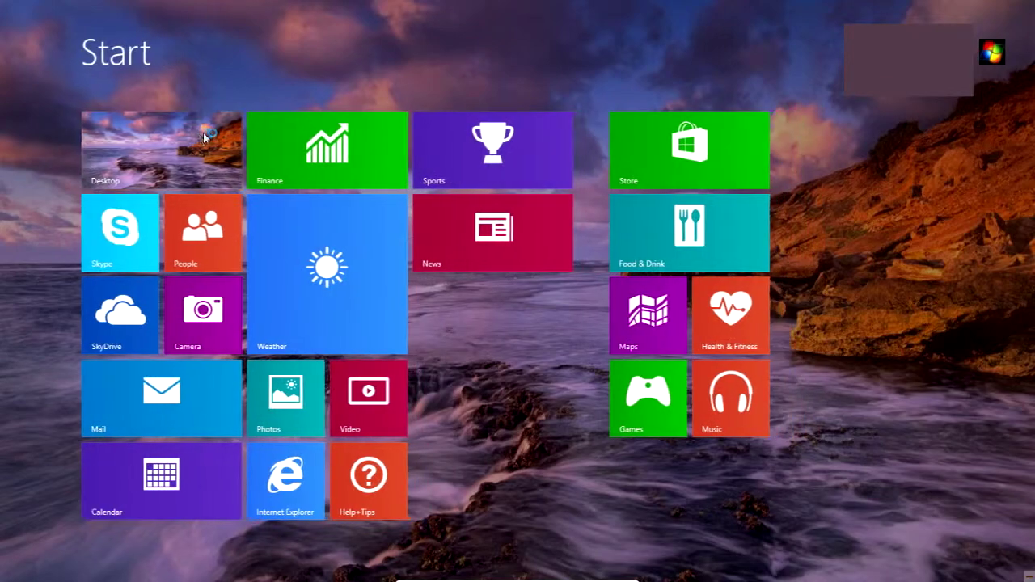
pyautogui.click(205, 138)
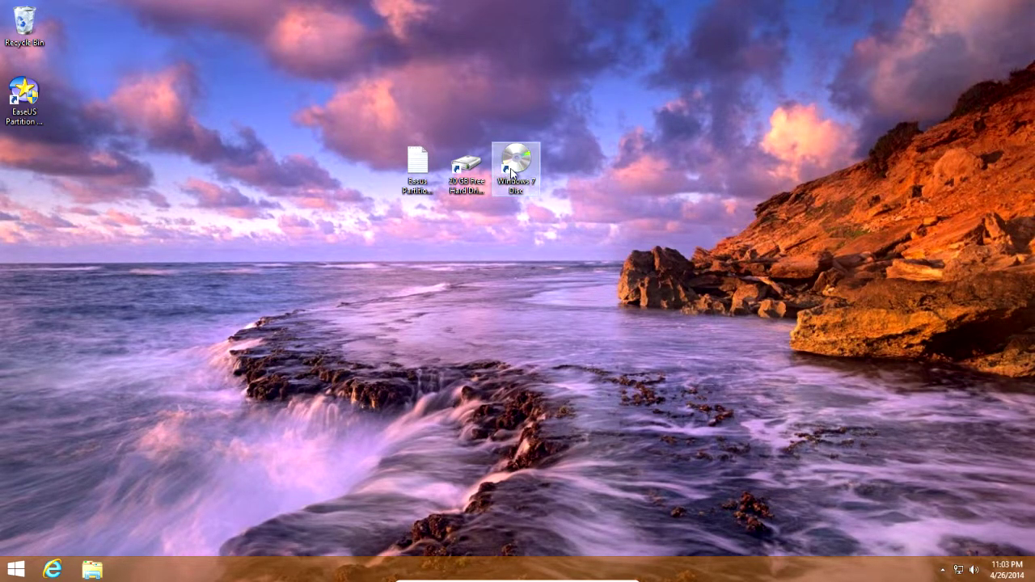
# Move the Easus Partition Master text file and the 20 GB free hard drive shortcut away from the Windows 7 Disc shortcut.
pyautogui.click(466, 166)
pyautogui.moveTo(473, 247); pyautogui.dragTo(393, 146)
pyautogui.moveTo(446, 188); pyautogui.dragTo(348, 189)
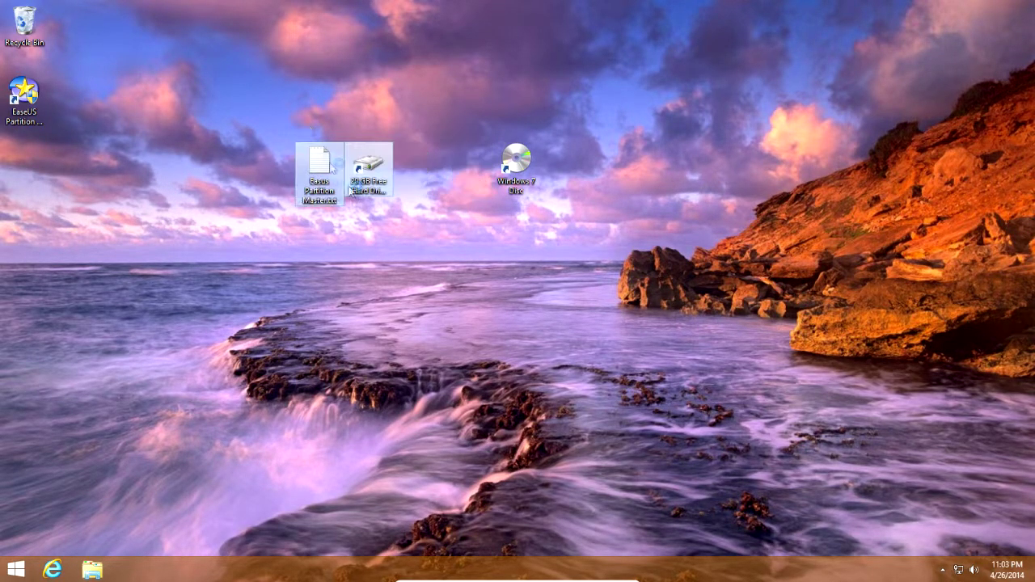
pyautogui.click(507, 247)
pyautogui.doubleClick(530, 166)
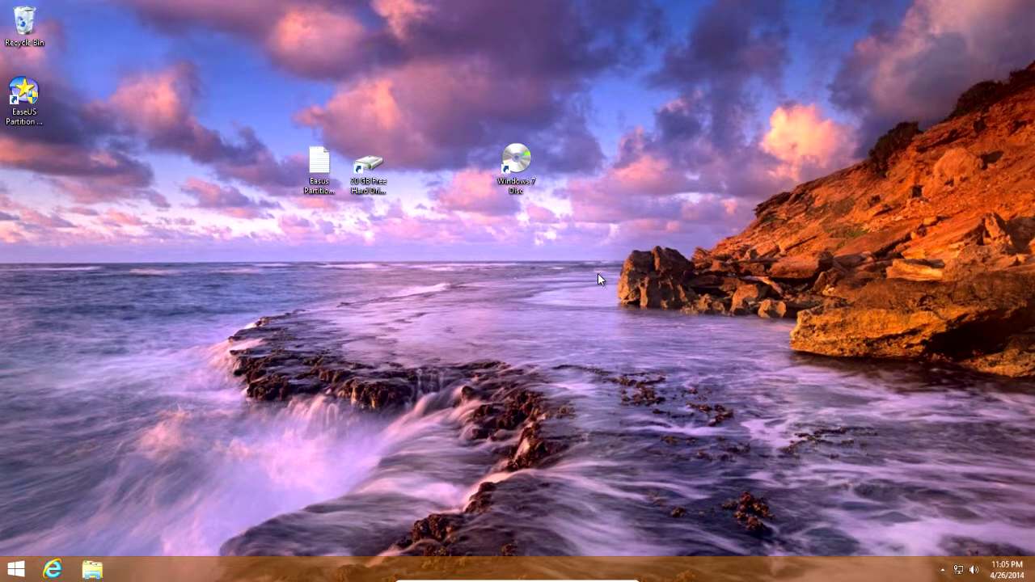
# Restart the computer and boot it from the Windows 7 disc.
pyautogui.moveTo(522, 580)
pyautogui.moveTo(1033, 3)
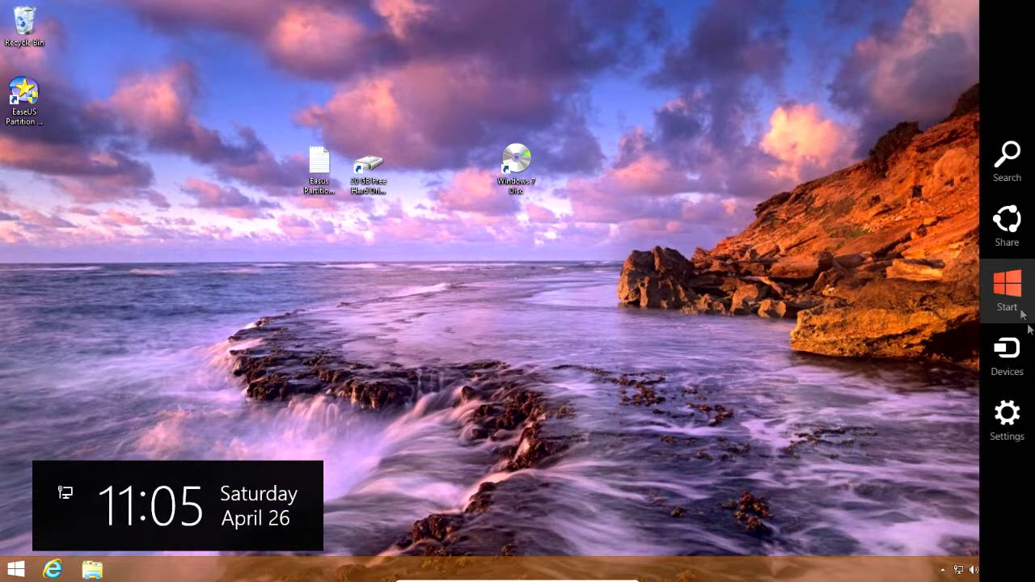
pyautogui.click(1008, 416)
pyautogui.click(919, 491)
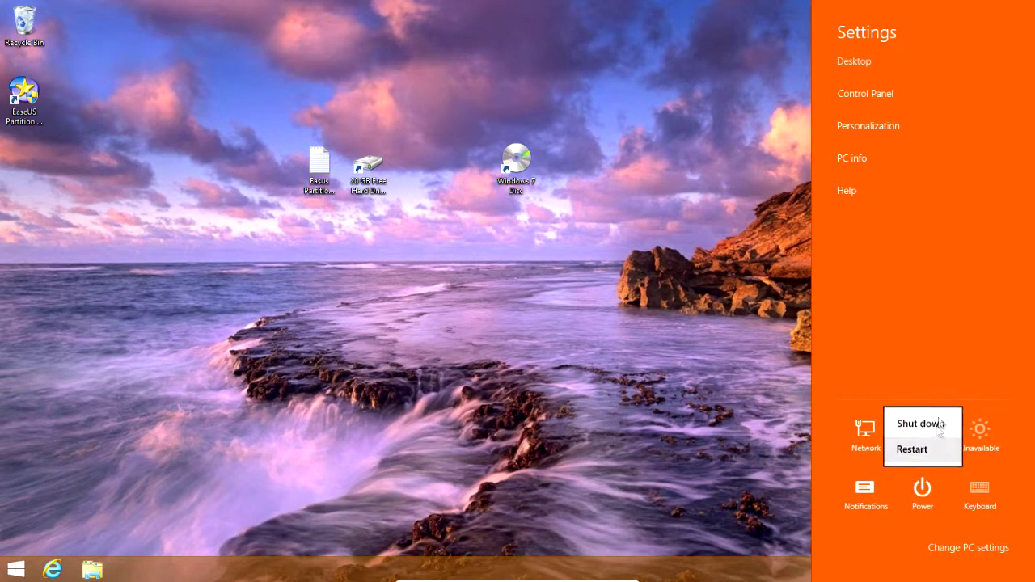
pyautogui.click(921, 454)
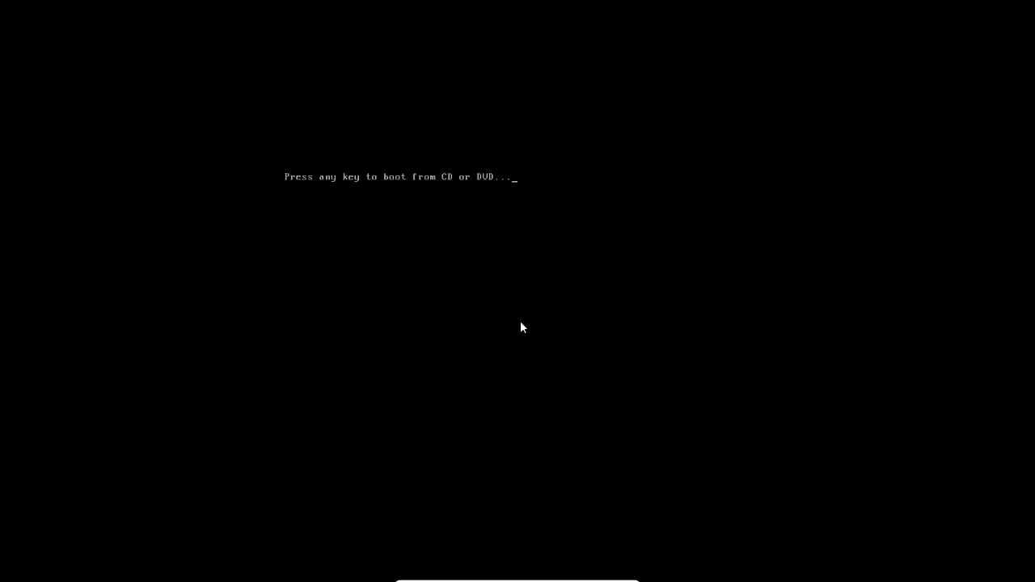
pyautogui.press('Return')
pyautogui.press('Return')
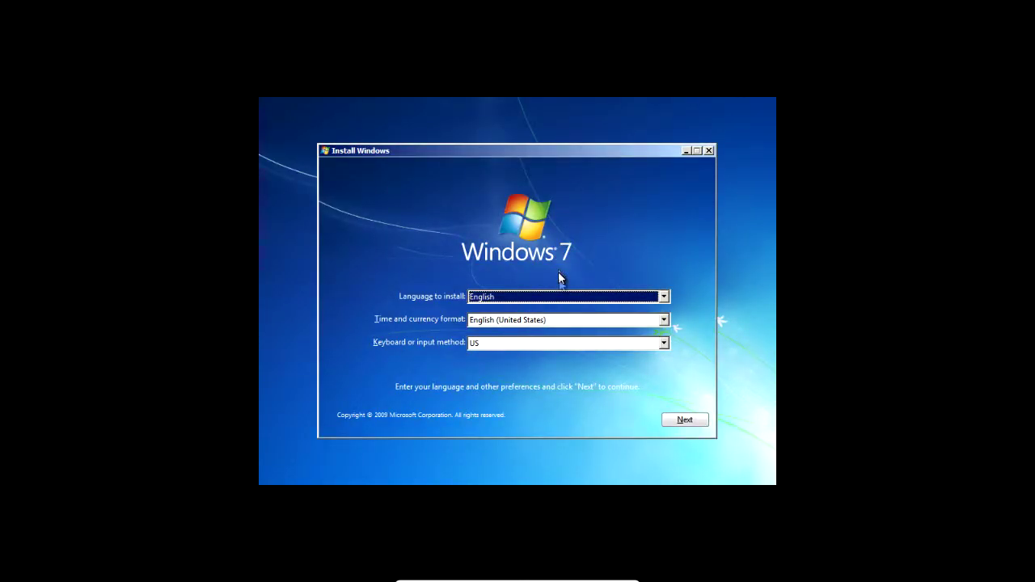
# Start the Windows 7 installation with English (United States) and US keyboard settings and accept the license terms.
pyautogui.click(683, 421)
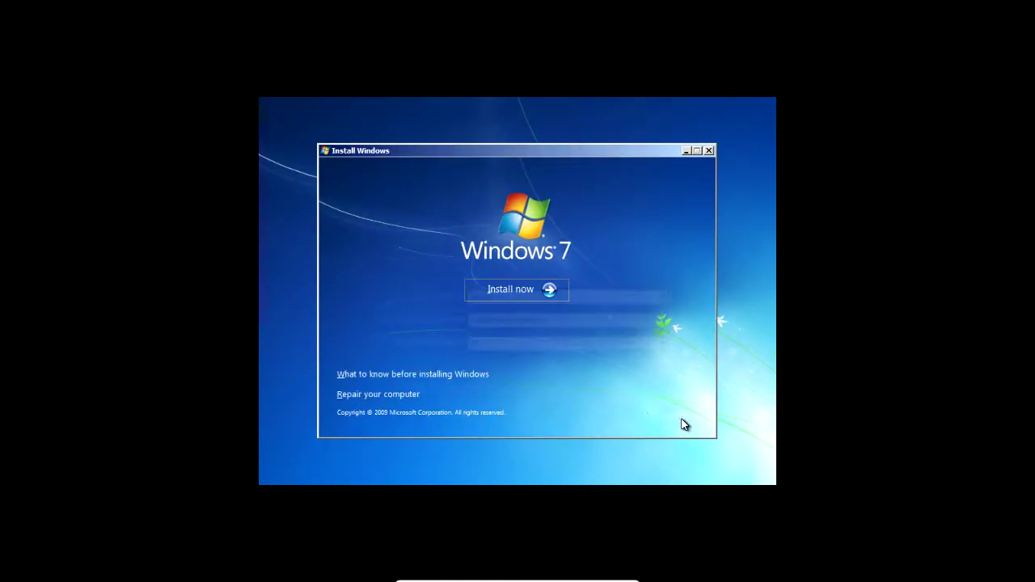
pyautogui.click(538, 291)
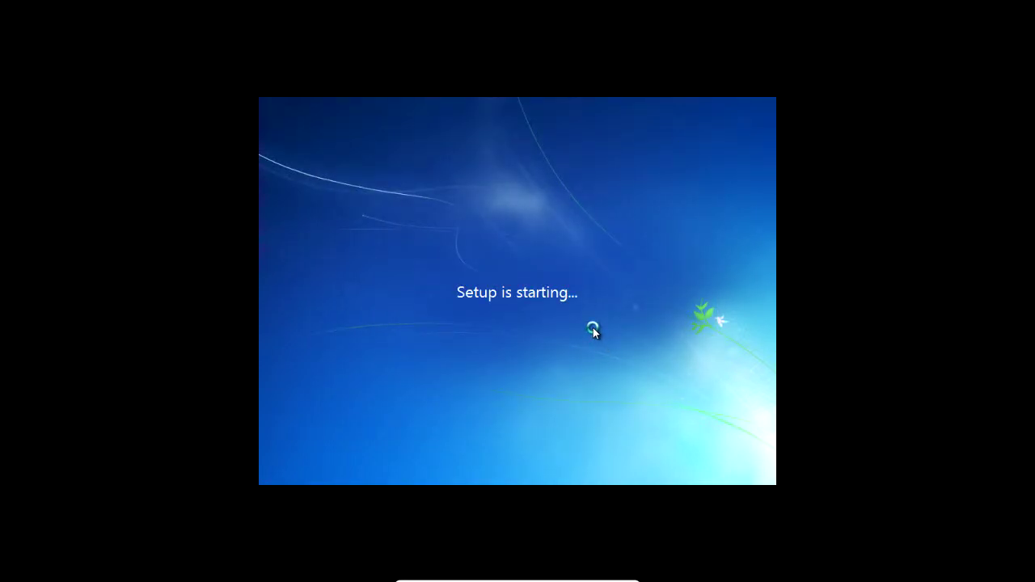
pyautogui.click(409, 372)
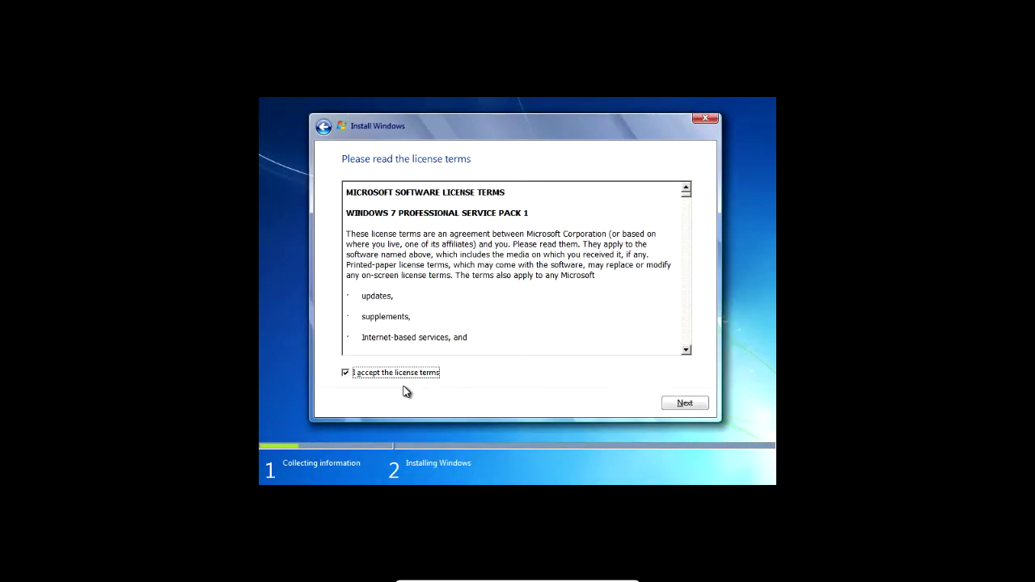
pyautogui.click(687, 405)
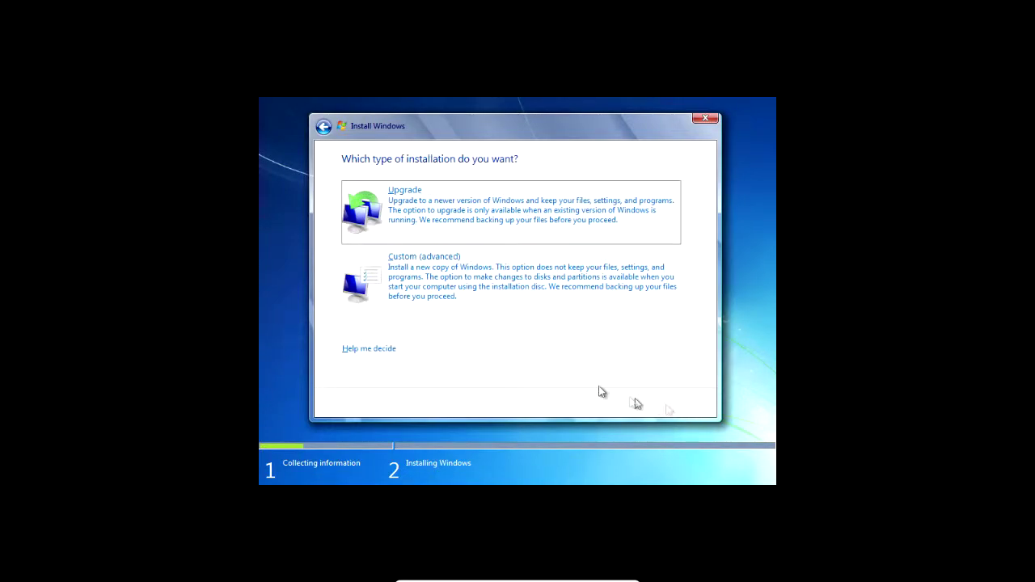
# Install by the Custom (advanced) option onto Disk 0 Partition 3: Windows 7, dismissing the virtual machine's pointer integration notices.
pyautogui.click(443, 280)
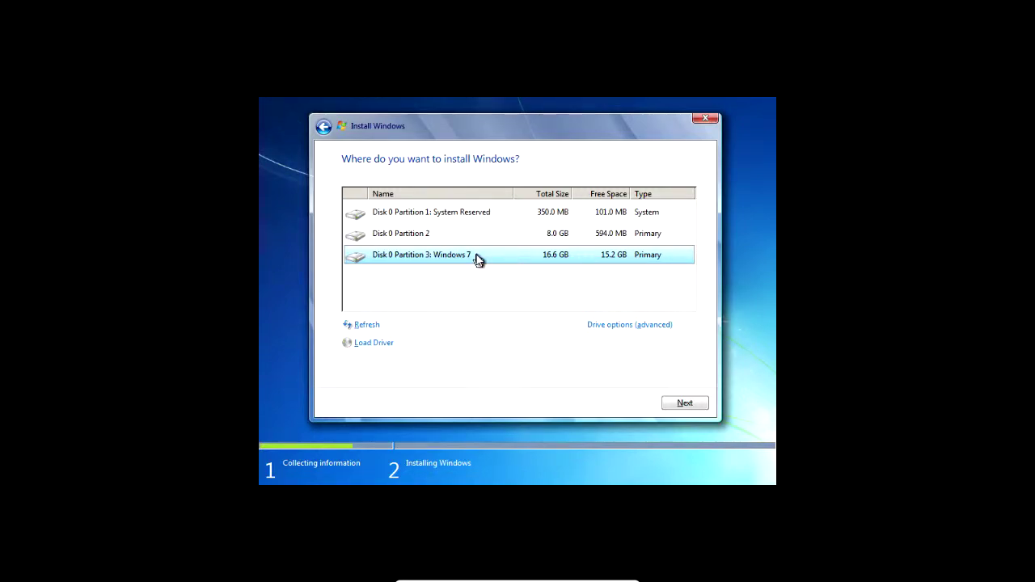
pyautogui.click(673, 403)
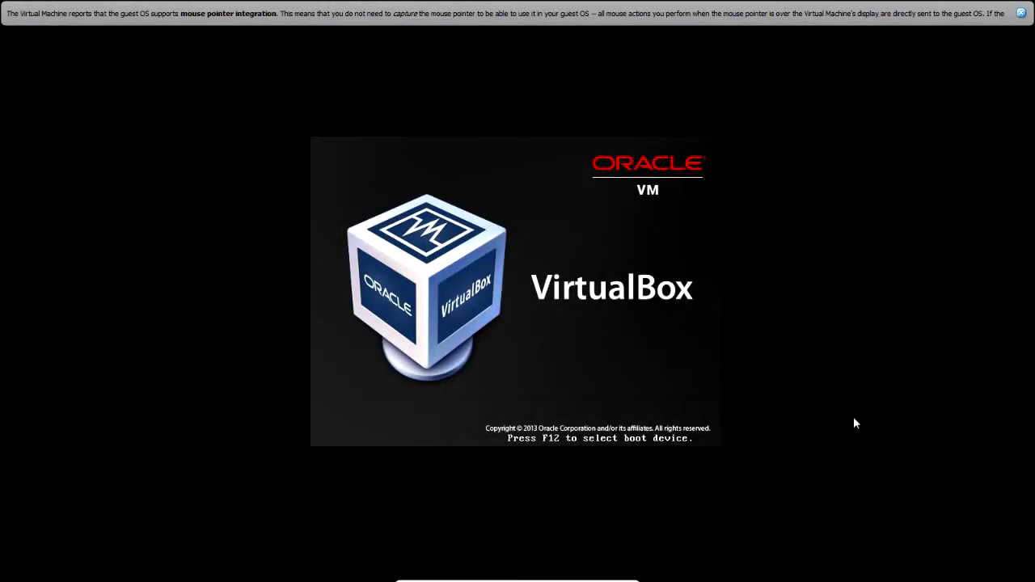
pyautogui.click(1021, 13)
pyautogui.click(1021, 13)
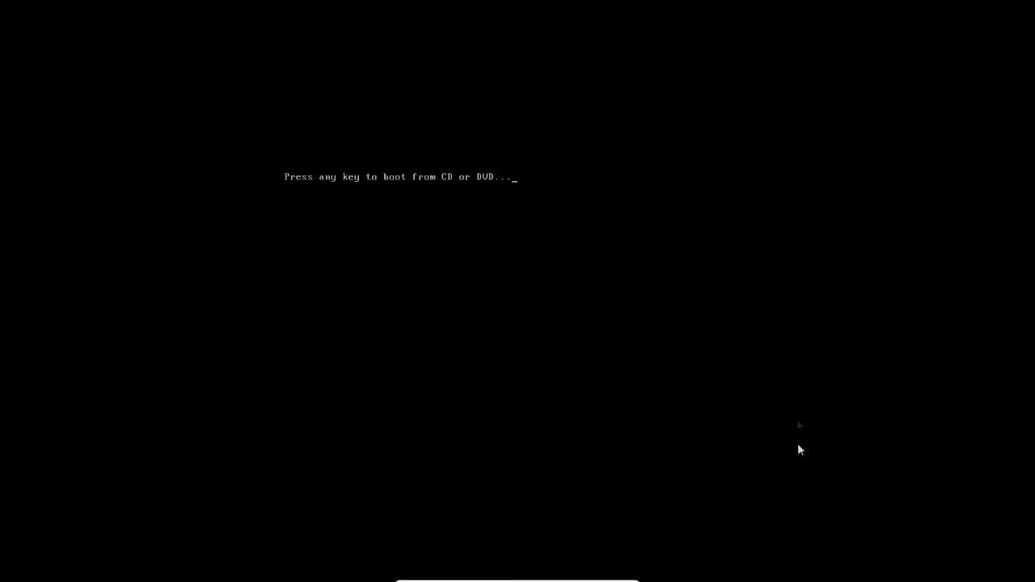
# Change the virtual machine's CD/DVD device selection at the prompt for booting from disc.
pyautogui.click(495, 577)
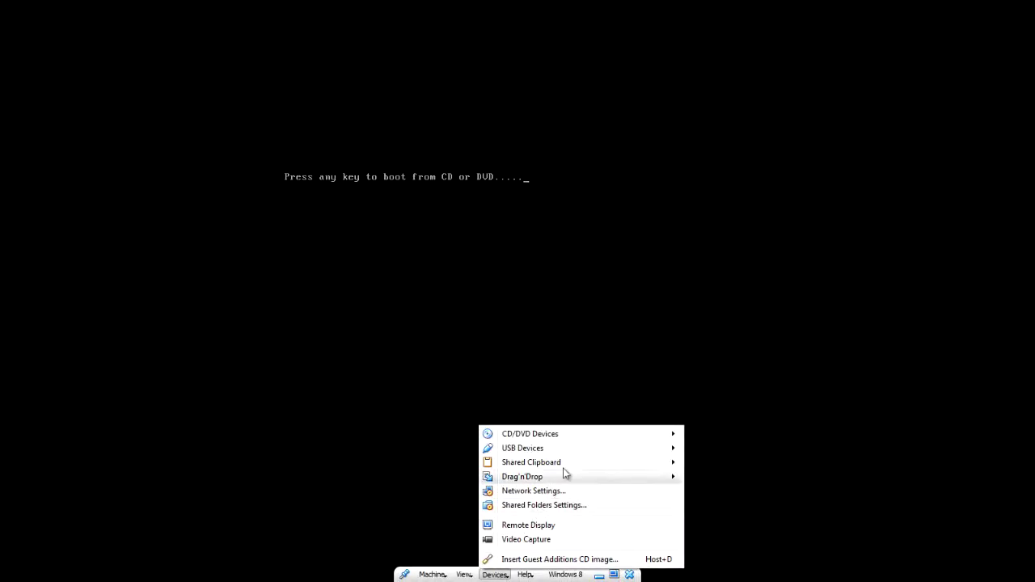
pyautogui.moveTo(610, 431)
pyautogui.click(764, 541)
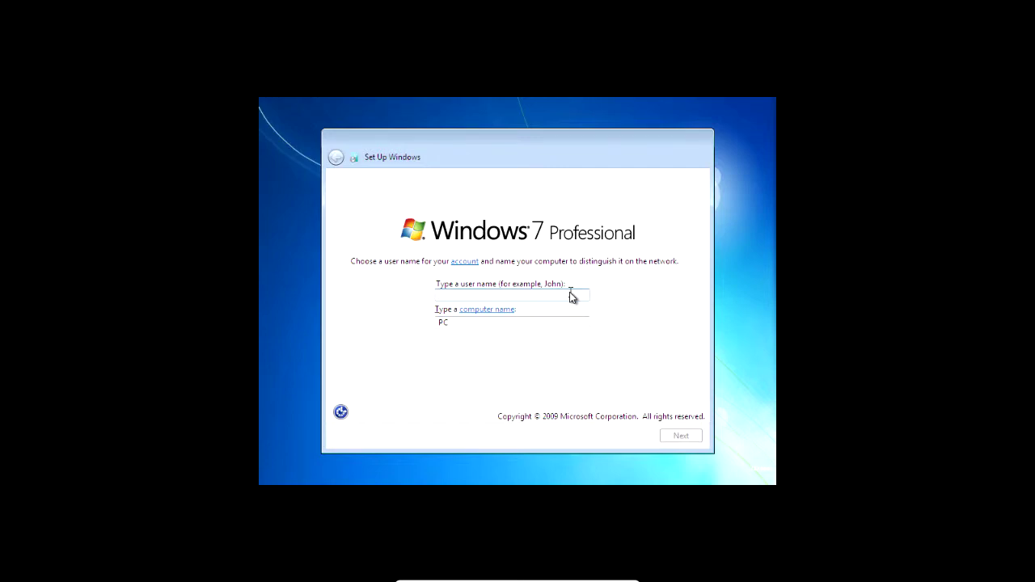
# Name the Windows 7 user account "Tutorial" and leave it without a password.
pyautogui.write('Tutorial')
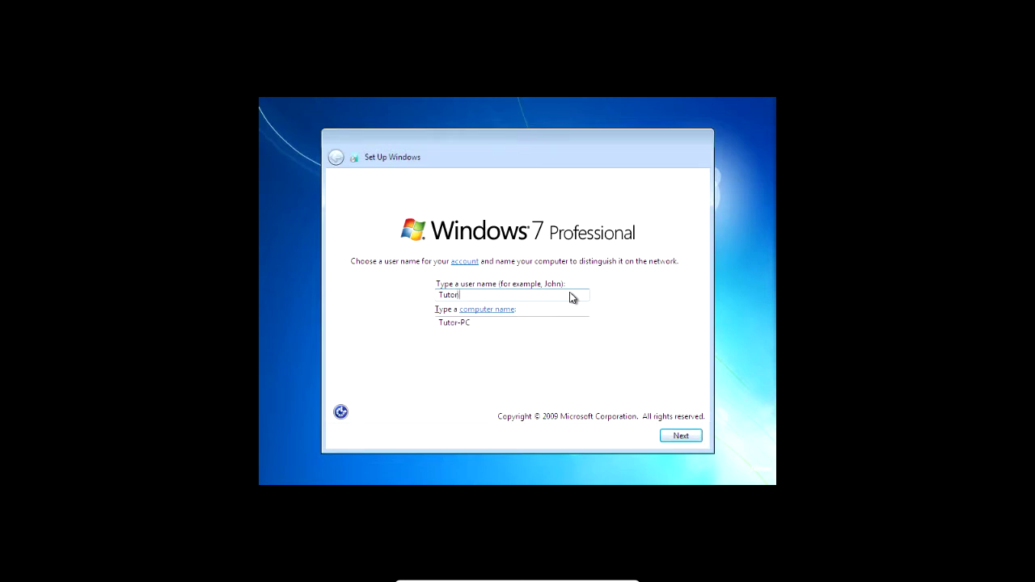
pyautogui.click(679, 435)
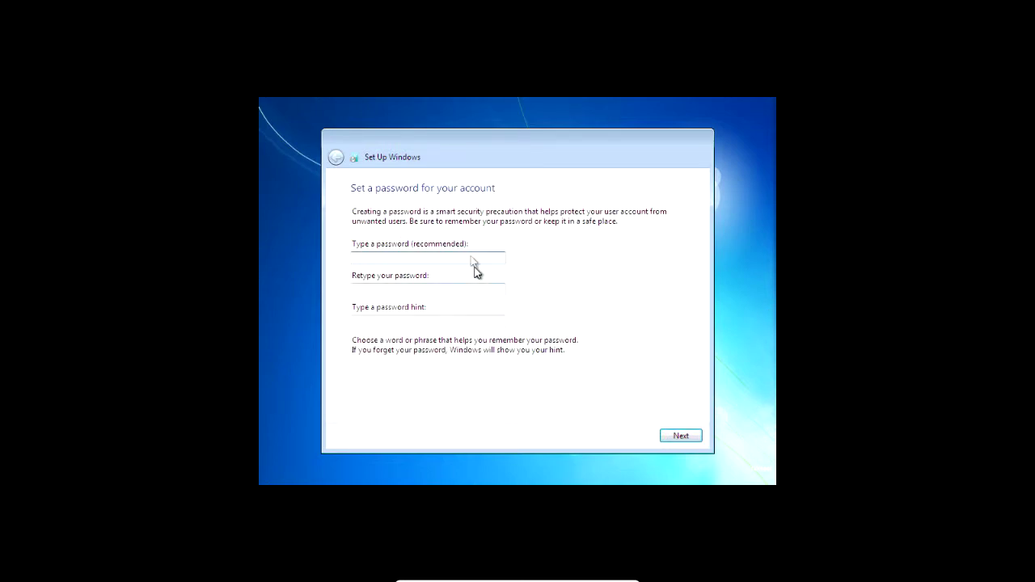
pyautogui.click(678, 437)
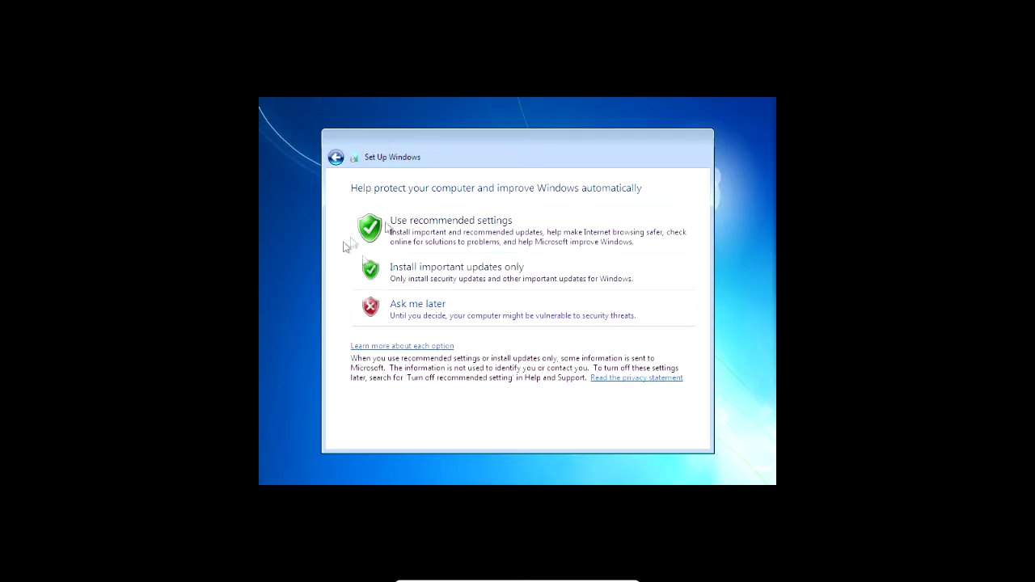
# Choose "Ask me later" for the protection settings and set the time zone to (UTC-07:00) Mountain Time (US & Canada).
pyautogui.click(530, 316)
pyautogui.click(446, 231)
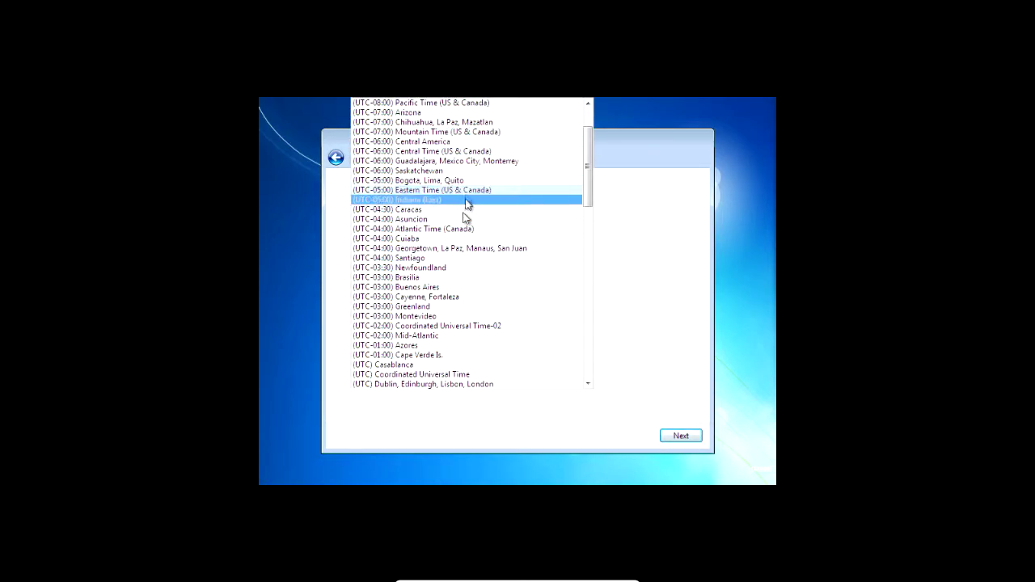
pyautogui.scroll(-1, 475, 143)
pyautogui.click(475, 143)
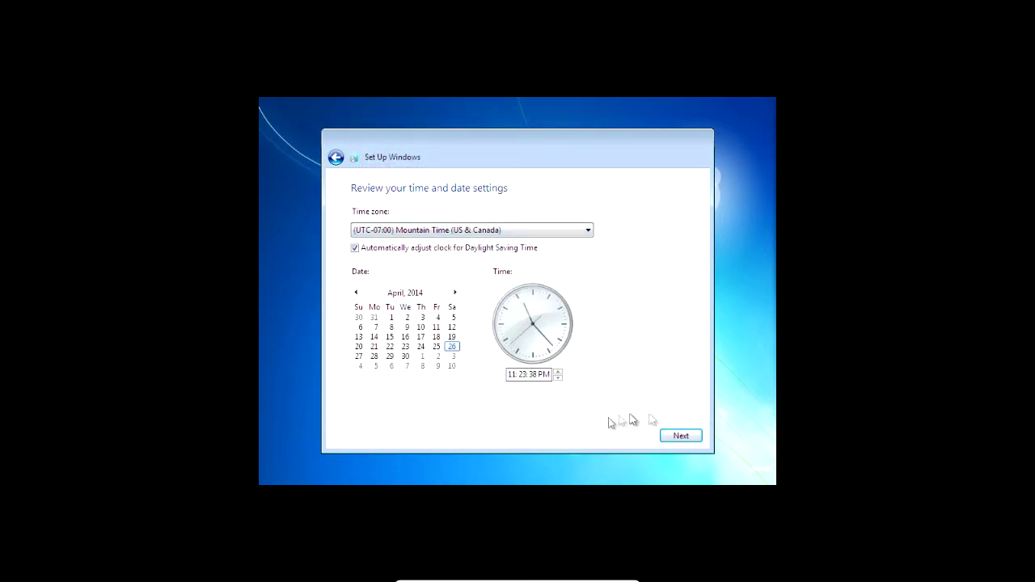
# Accept the time and date settings and continue the Windows 7 setup through finalizing.
pyautogui.click(681, 436)
pyautogui.click(518, 254)
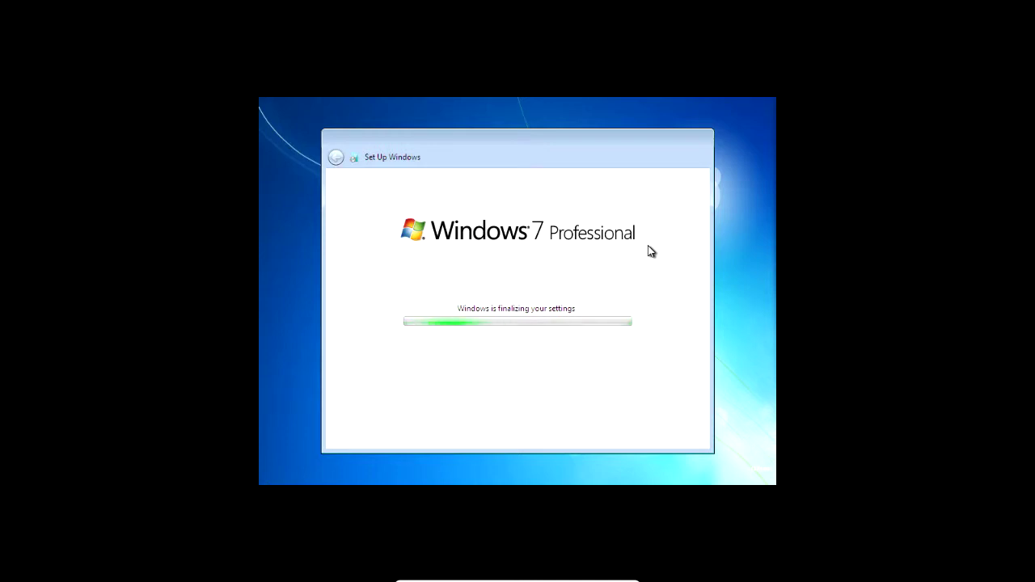
pyautogui.click(464, 573)
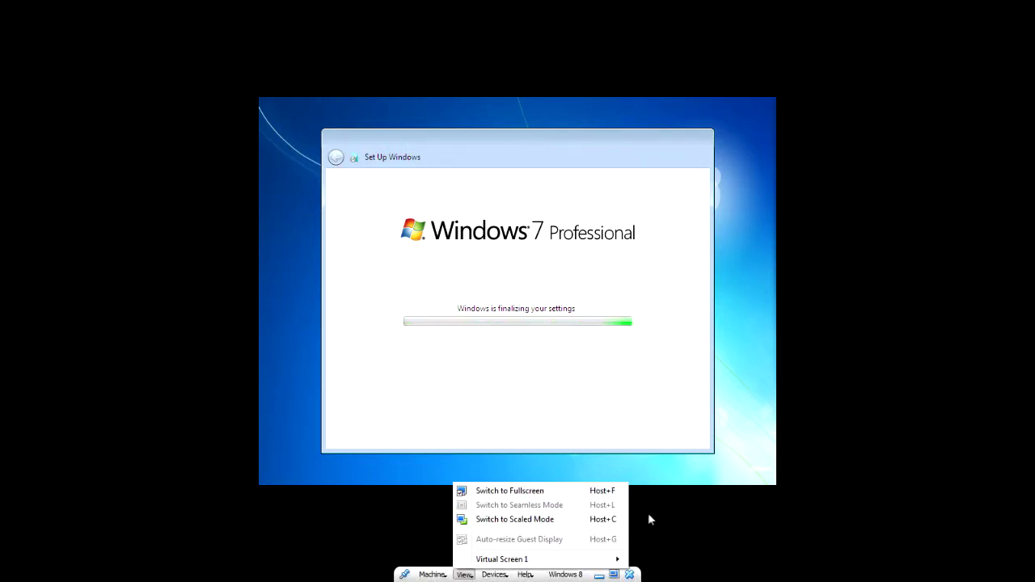
pyautogui.click(647, 513)
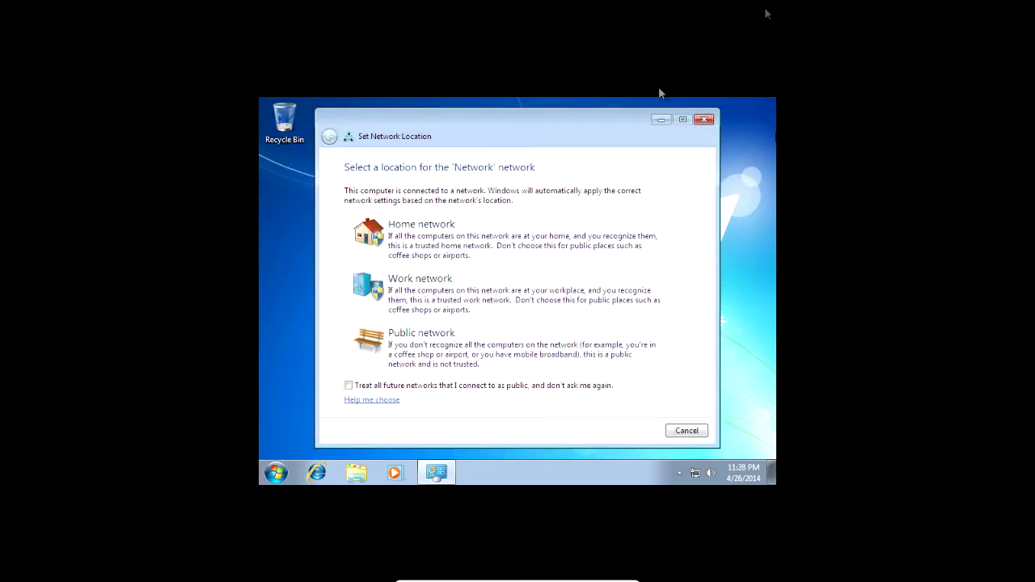
# Set the network location to Home network and minimize the network location window.
pyautogui.click(501, 228)
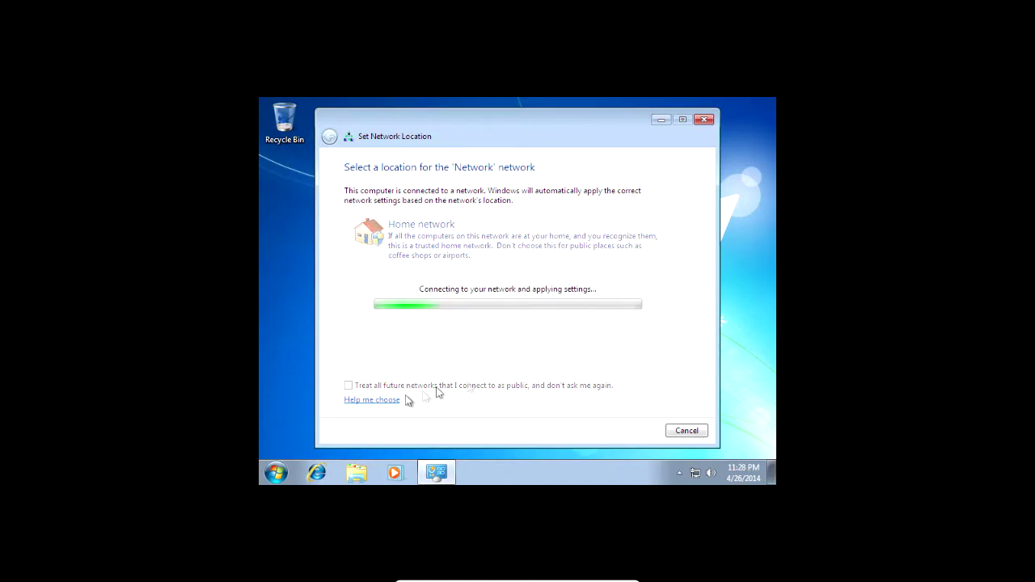
pyautogui.click(661, 121)
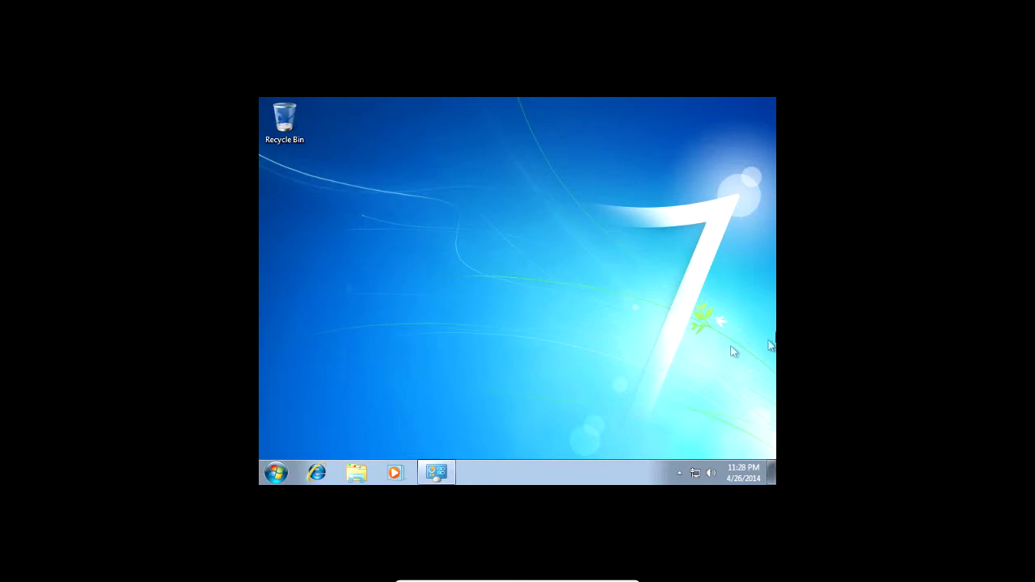
pyautogui.rightClick(467, 368)
pyautogui.click(648, 293)
pyautogui.rightClick(611, 333)
pyautogui.click(583, 332)
# Restore the minimized Create a Homegroup window and cancel creating the homegroup.
pyautogui.click(437, 472)
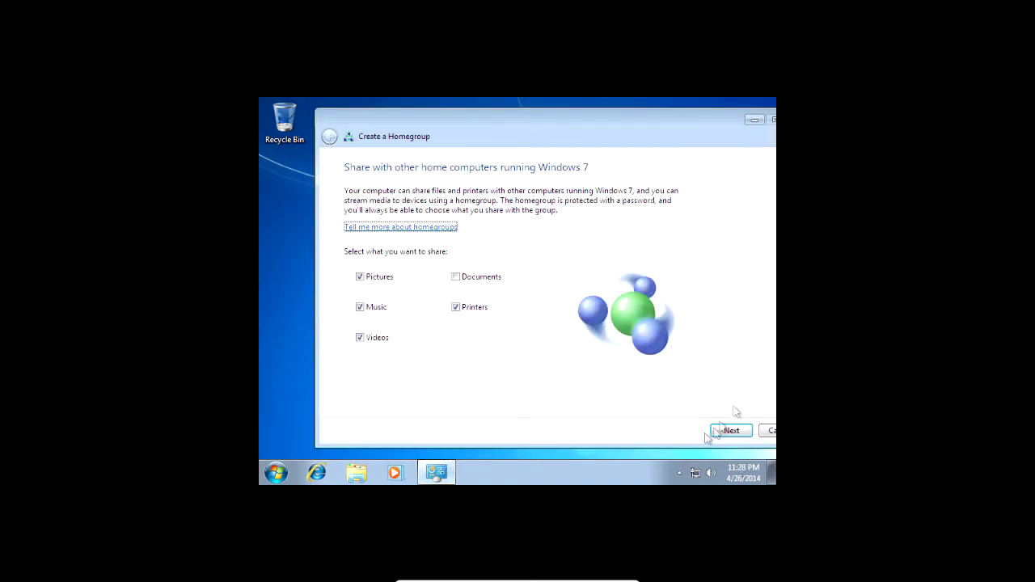
pyautogui.click(768, 431)
# Start installing the VirtualBox Guest Additions for the Windows 7 virtual machine.
pyautogui.moveTo(527, 578)
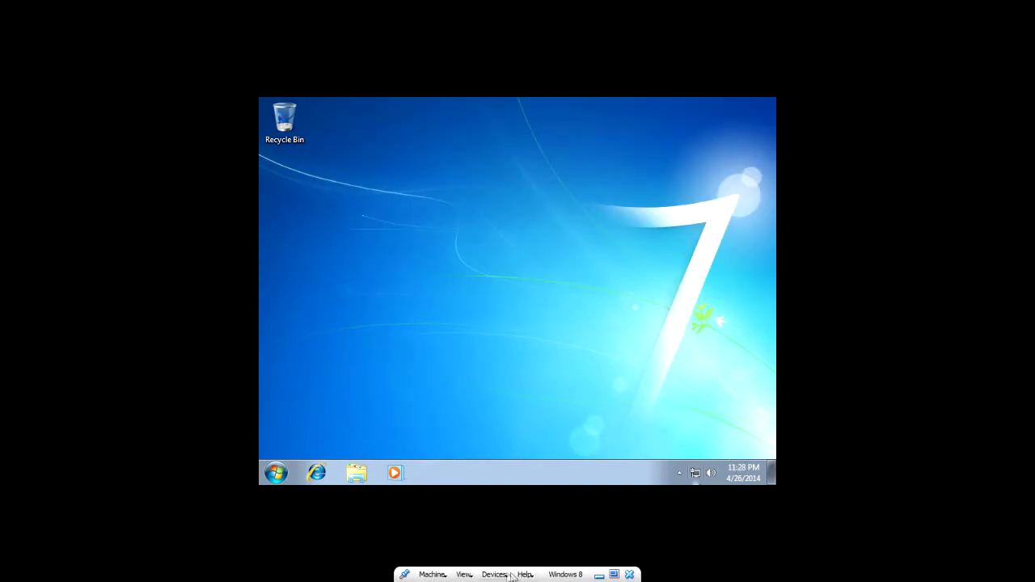
pyautogui.click(494, 576)
pyautogui.click(515, 557)
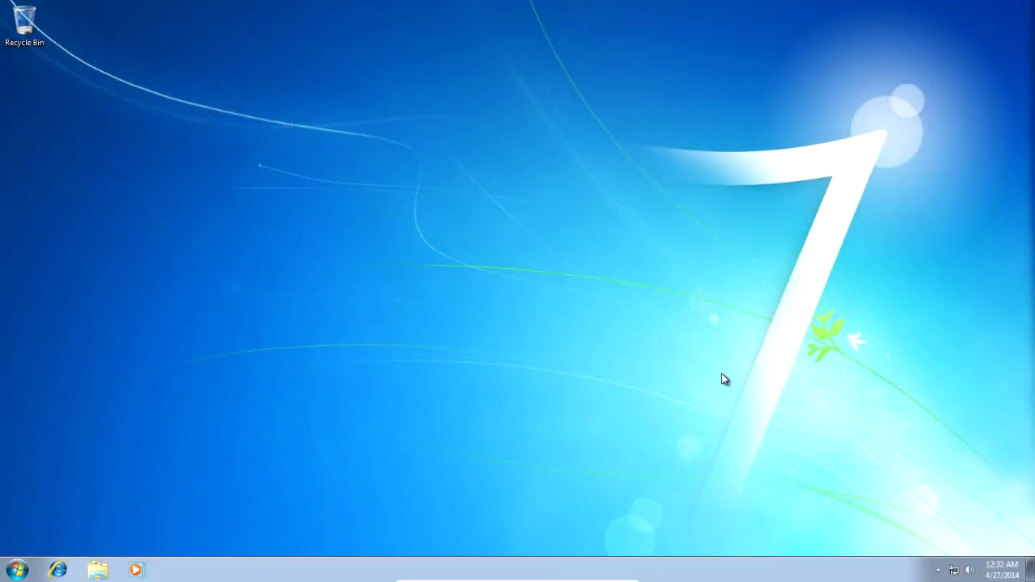
# Restart Windows 7 to reach the Windows Boot Manager.
pyautogui.click(17, 566)
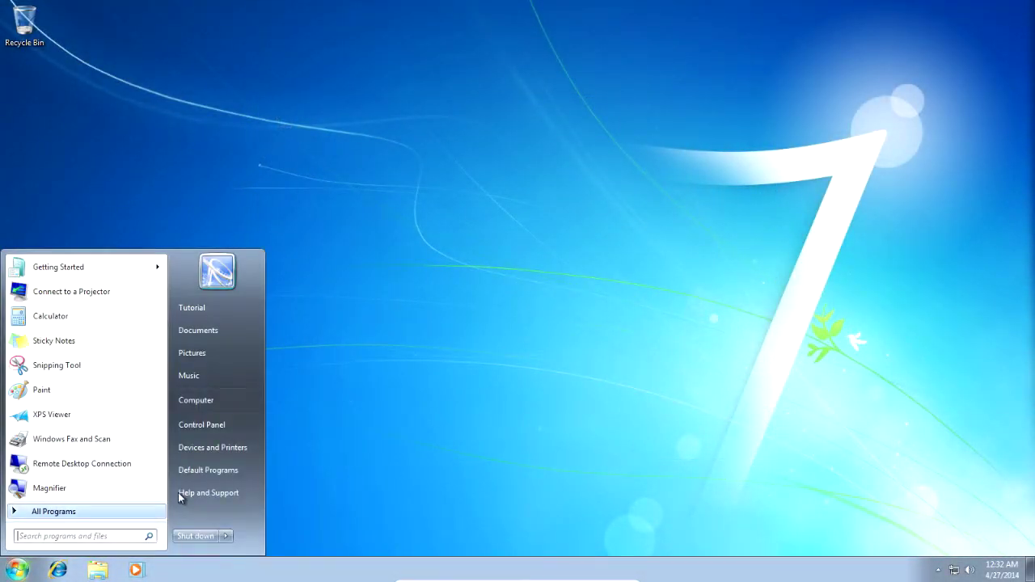
pyautogui.click(227, 536)
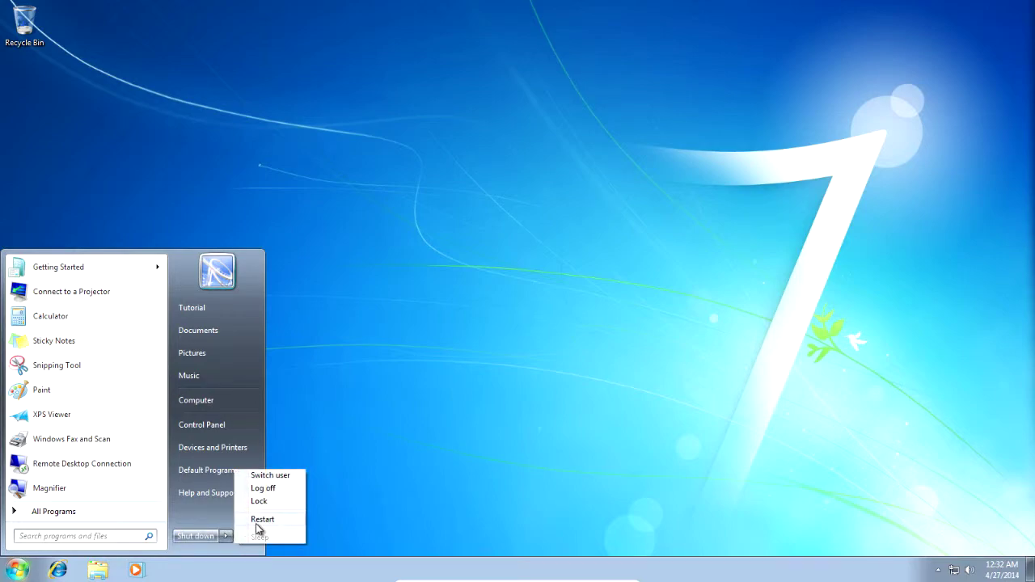
pyautogui.click(262, 520)
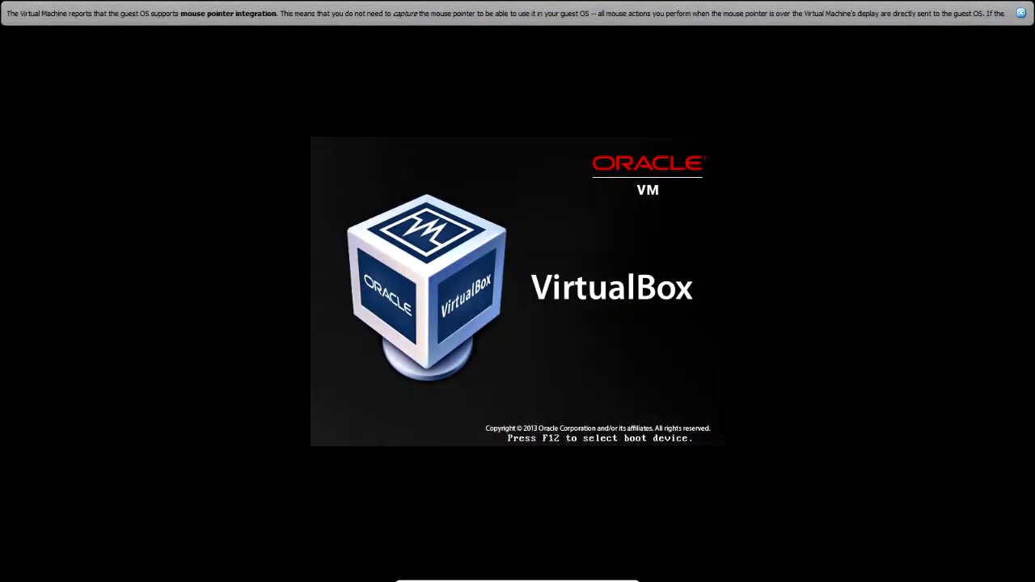
# Cycle the highlight through the Windows 7 and Windows 8.1 entries in the Windows Boot Manager.
pyautogui.press('Down')
pyautogui.press('Up')
pyautogui.press('Down')
pyautogui.press('Up')
pyautogui.press('Up')
pyautogui.press('Down')
pyautogui.press('Down')
pyautogui.press('Up')
pyautogui.press('Up')
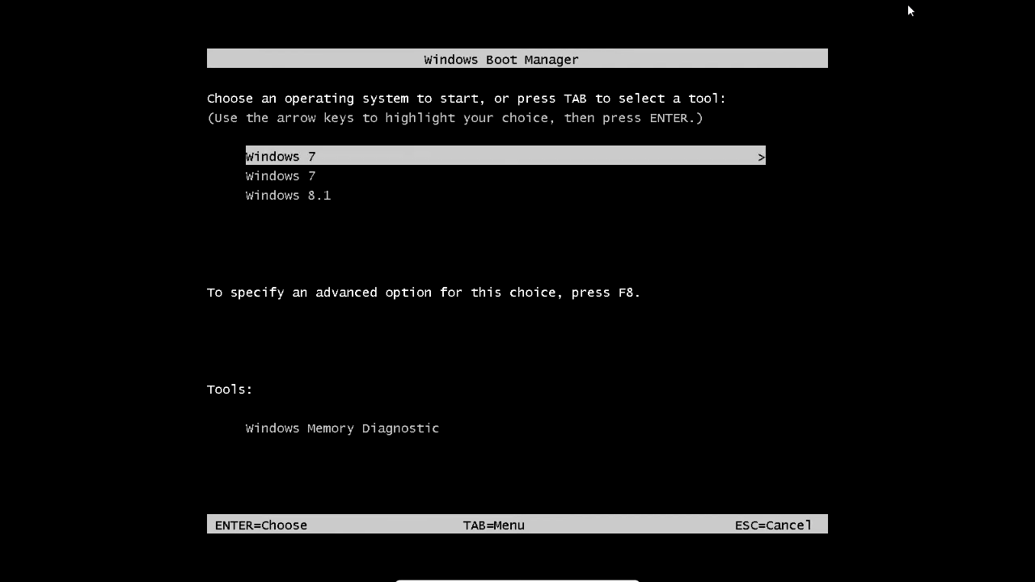
pyautogui.press('Down')
pyautogui.press('Down')
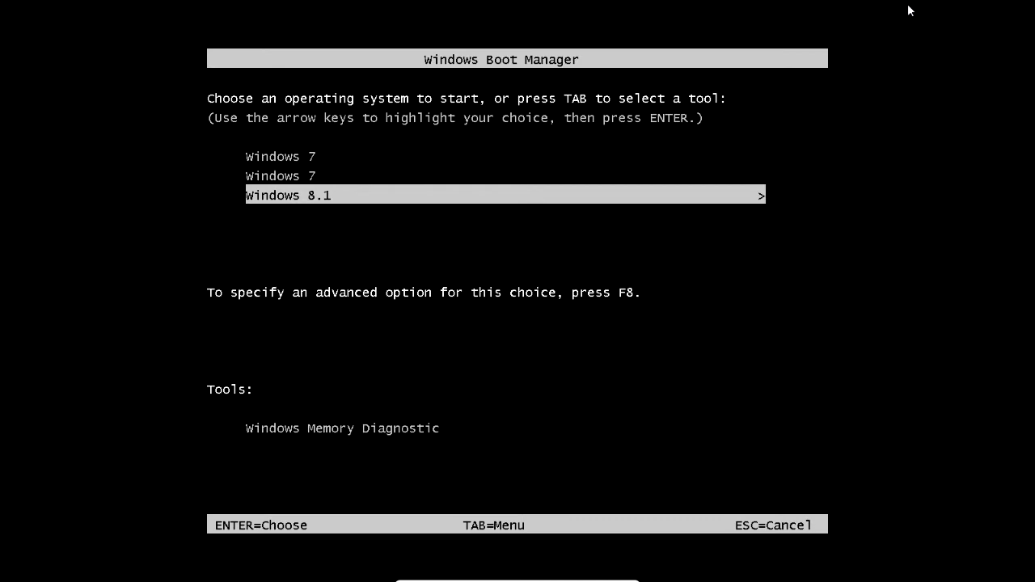
pyautogui.press('Up')
pyautogui.press('Down')
pyautogui.press('Up')
pyautogui.press('Up')
pyautogui.press('Down')
pyautogui.press('Up')
pyautogui.press('Down')
pyautogui.press('Up')
pyautogui.press('Down')
pyautogui.press('Down')
pyautogui.press('Up')
pyautogui.press('Up')
pyautogui.press('Down')
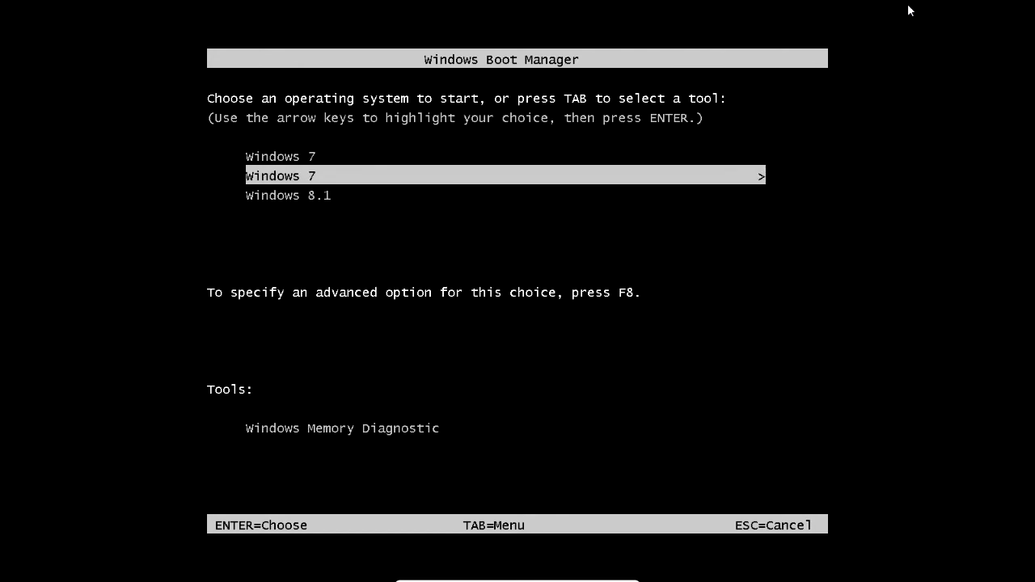
pyautogui.press('Down')
pyautogui.press('Up')
pyautogui.press('Up')
pyautogui.press('Down')
pyautogui.press('Down')
pyautogui.press('Up')
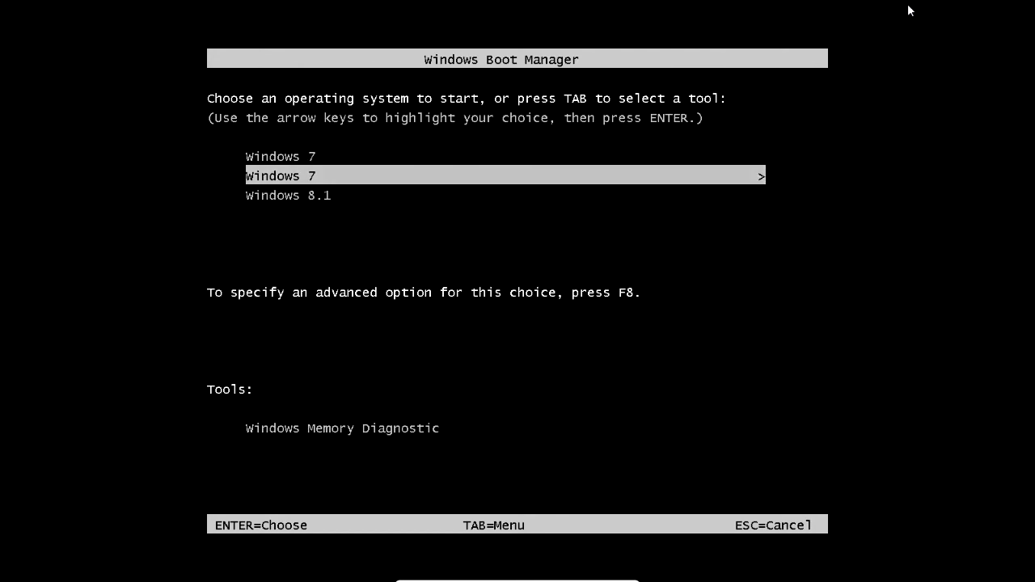
pyautogui.press('Up')
pyautogui.press('Down')
pyautogui.press('Up')
pyautogui.press('Down')
pyautogui.press('Down')
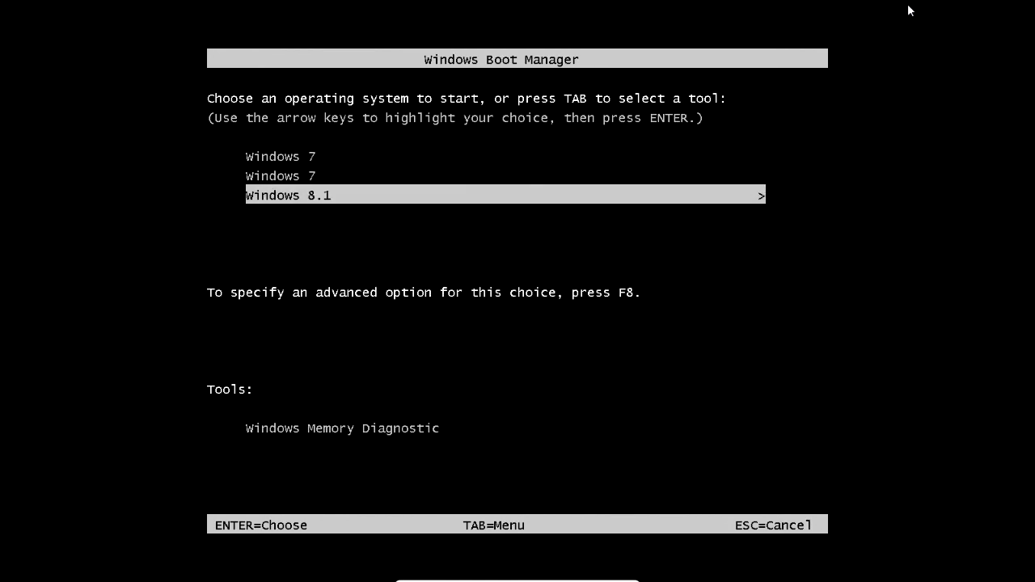
# Boot Windows 8.1 from the list of operating systems.
pyautogui.press('Up')
pyautogui.press('Up')
pyautogui.press('Down')
pyautogui.press('Down')
pyautogui.press('Return')
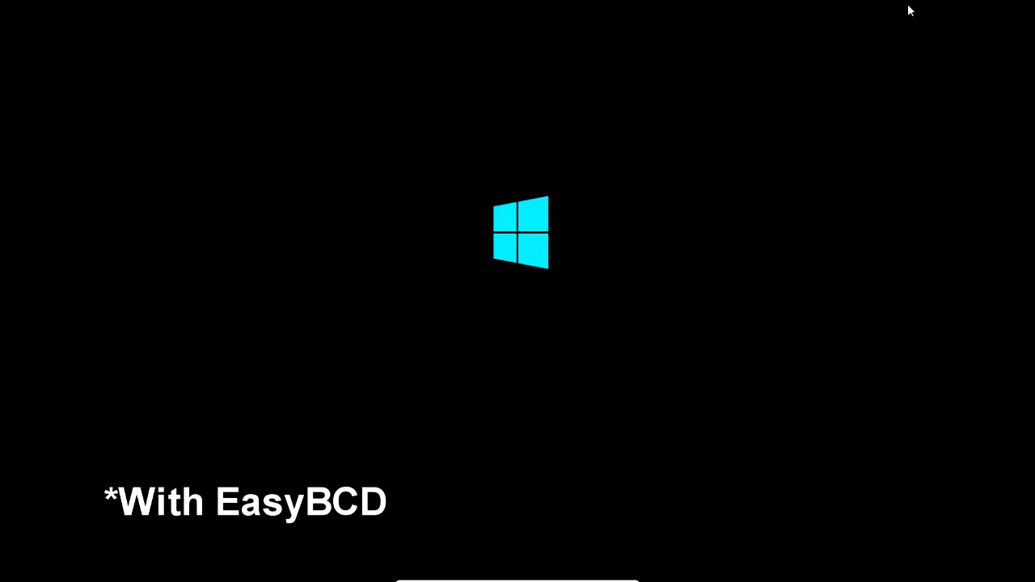